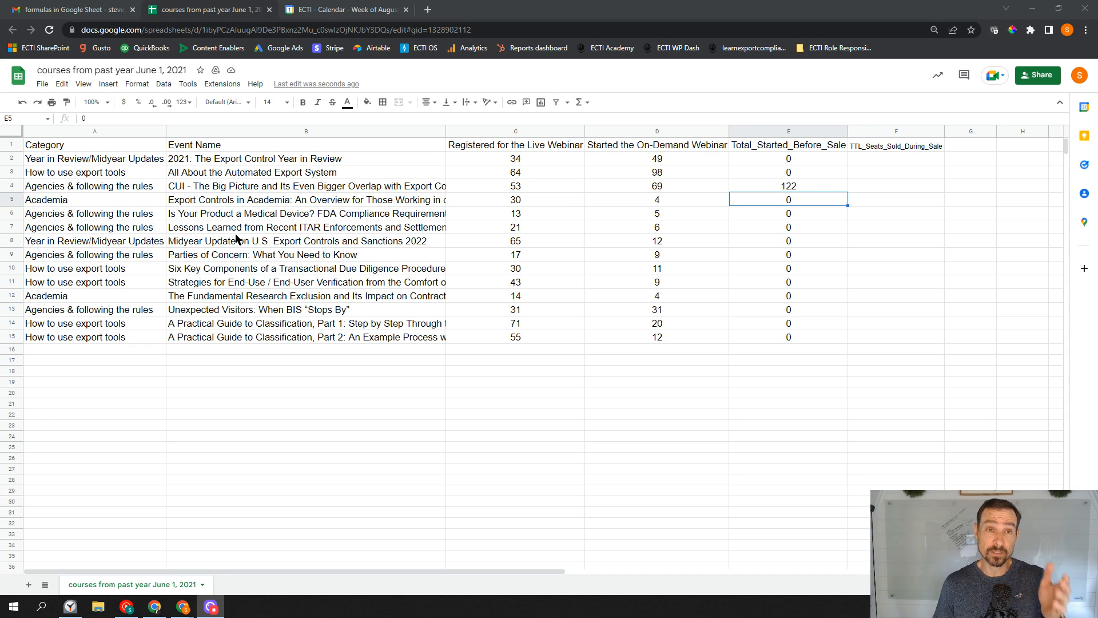
- Select the whole sheet and auto-fit all column widths to their contents
{"action": "left_click", "coordinate": [139, 147]}
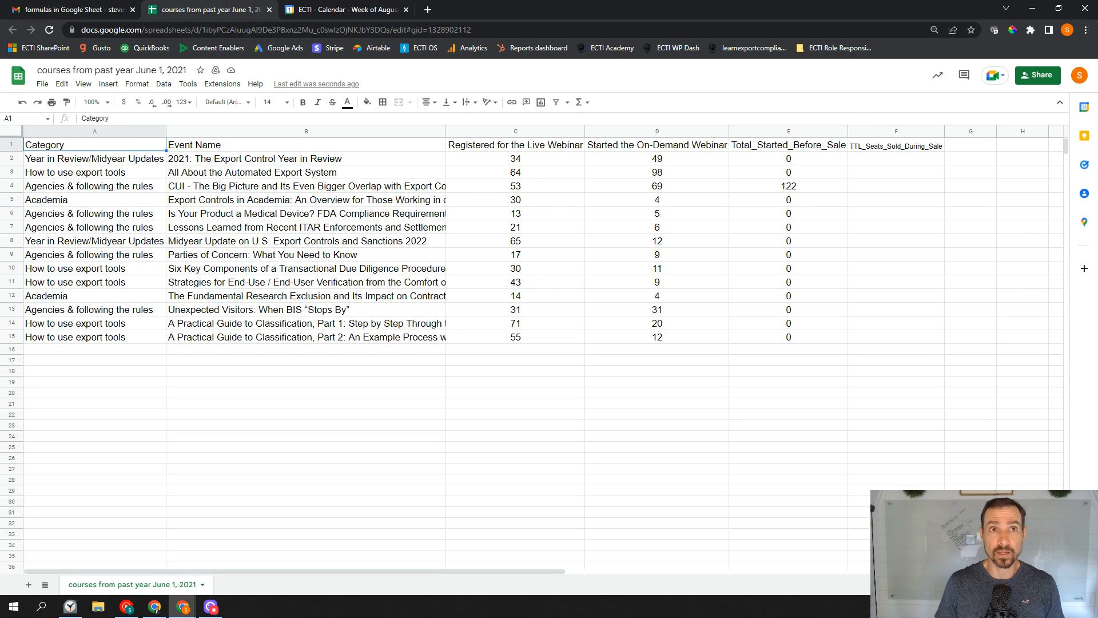
{"action": "left_click", "coordinate": [207, 146]}
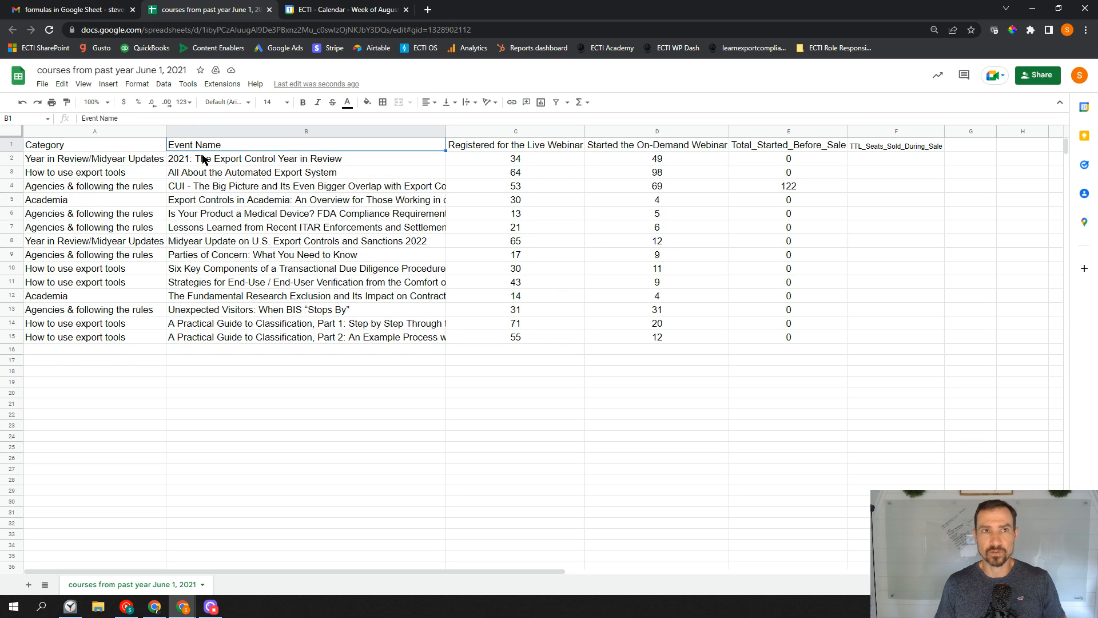
{"action": "left_click", "coordinate": [10, 134]}
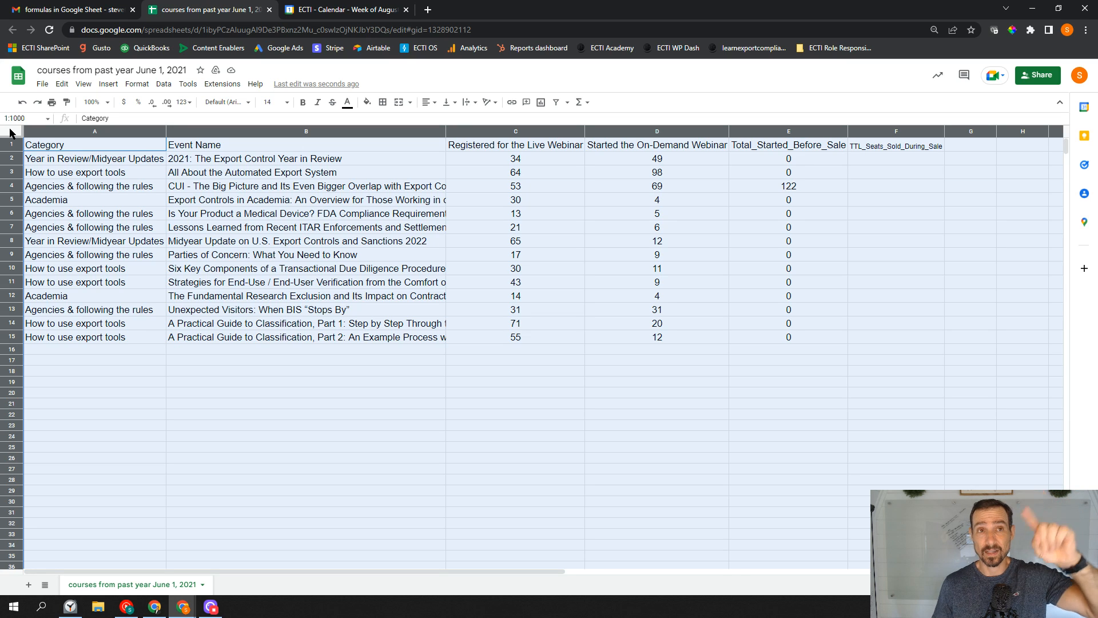
{"action": "double_click", "coordinate": [164, 130]}
{"action": "left_click", "coordinate": [227, 215]}
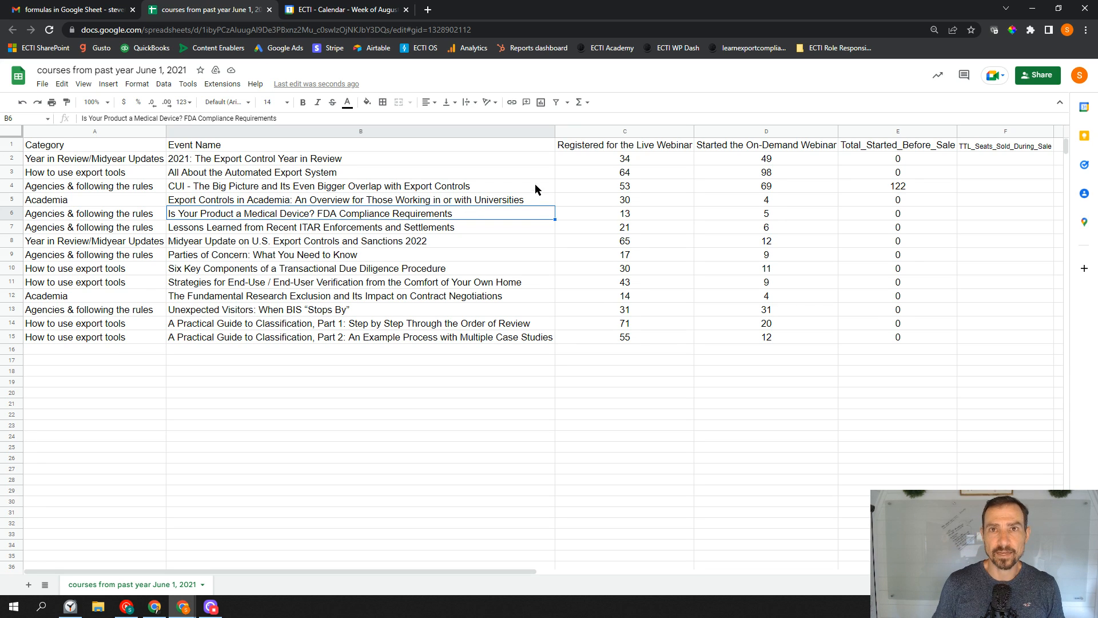
- Examine the registration and on-demand figures in row 2 and the formula in cell E4
{"action": "left_click", "coordinate": [582, 163]}
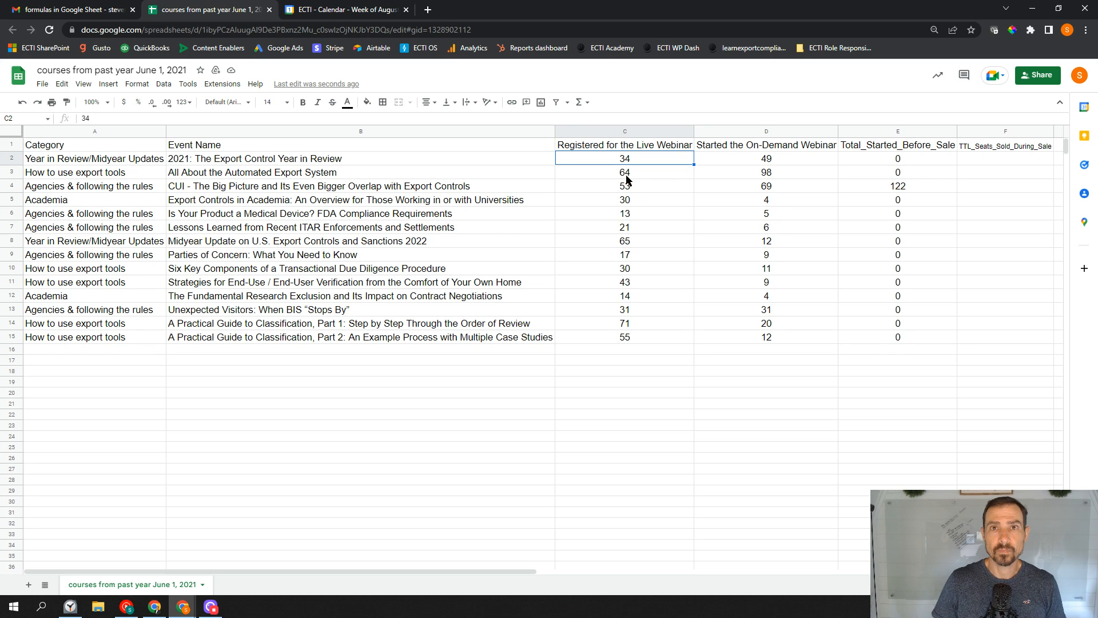
{"action": "key", "text": "Right"}
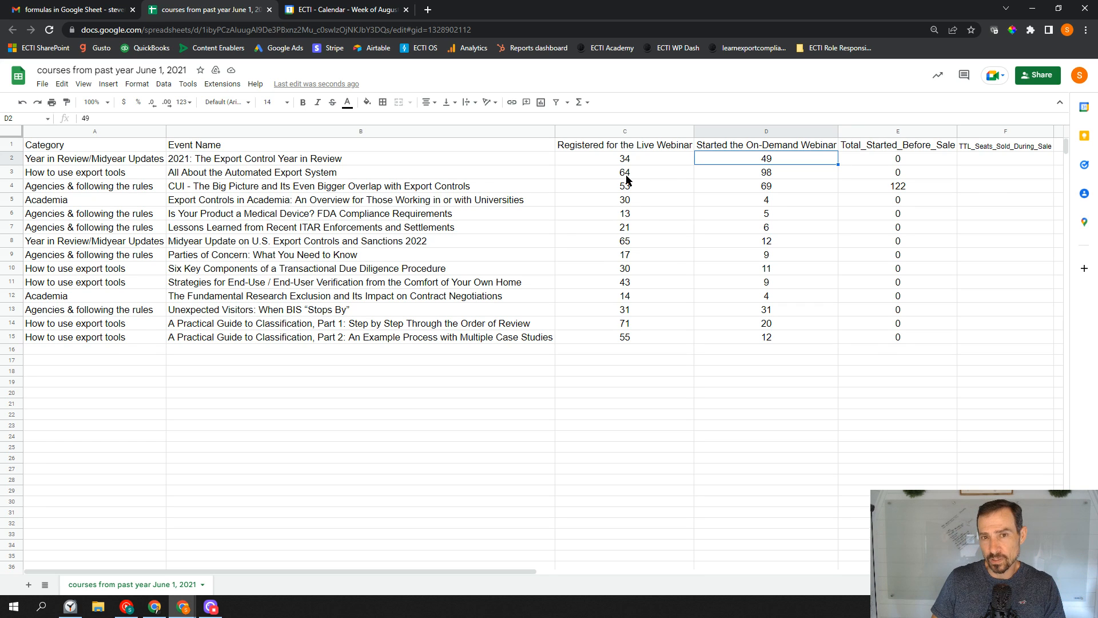
{"action": "key", "text": "Right"}
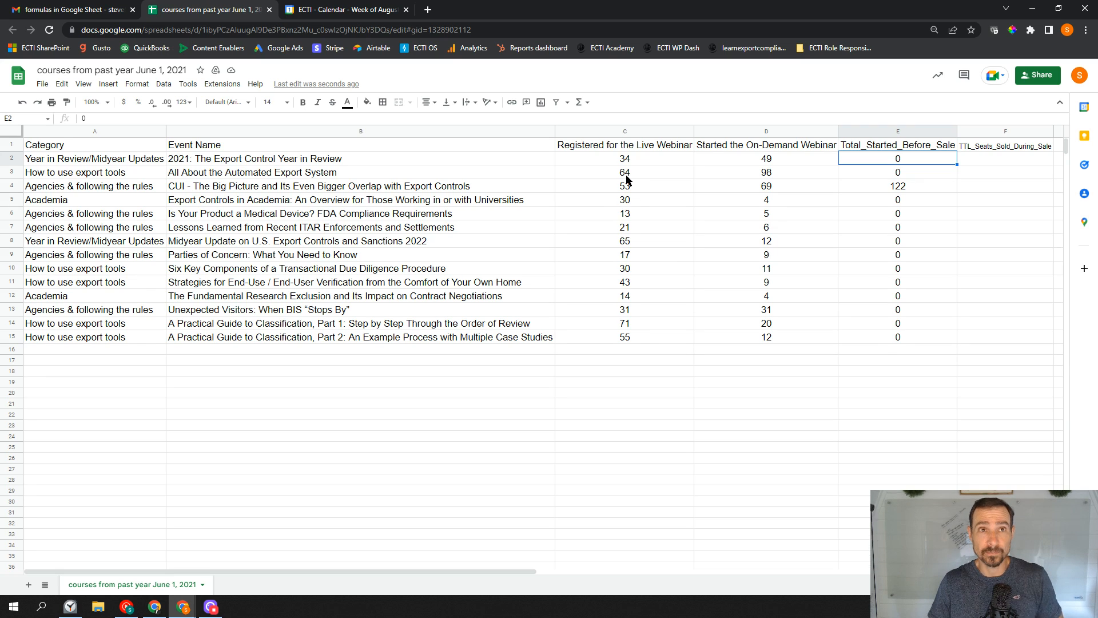
{"action": "key", "text": "Down"}
{"action": "key", "text": "Down"}
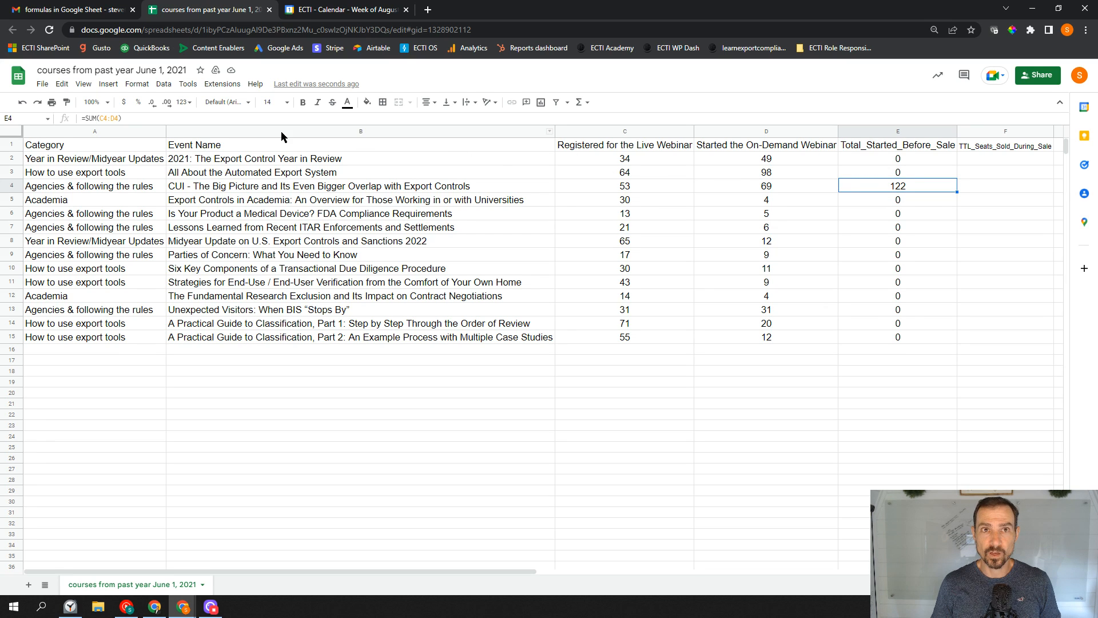
{"action": "left_click_drag", "start_coordinate": [261, 123], "coordinate": [262, 129]}
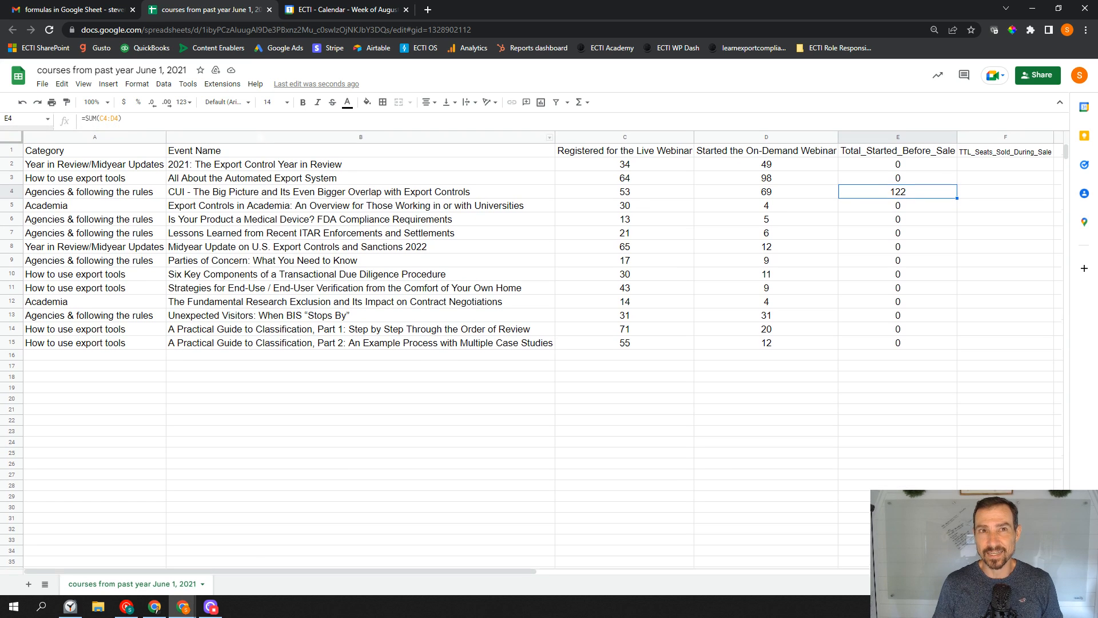
{"action": "left_click", "coordinate": [126, 117]}
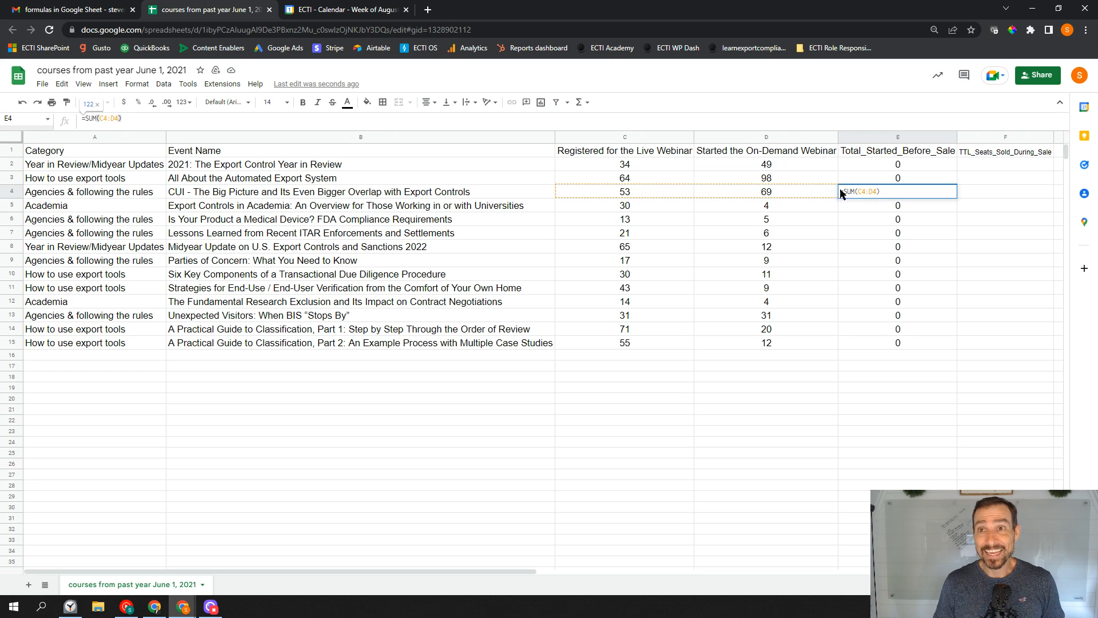
{"action": "left_click", "coordinate": [881, 191]}
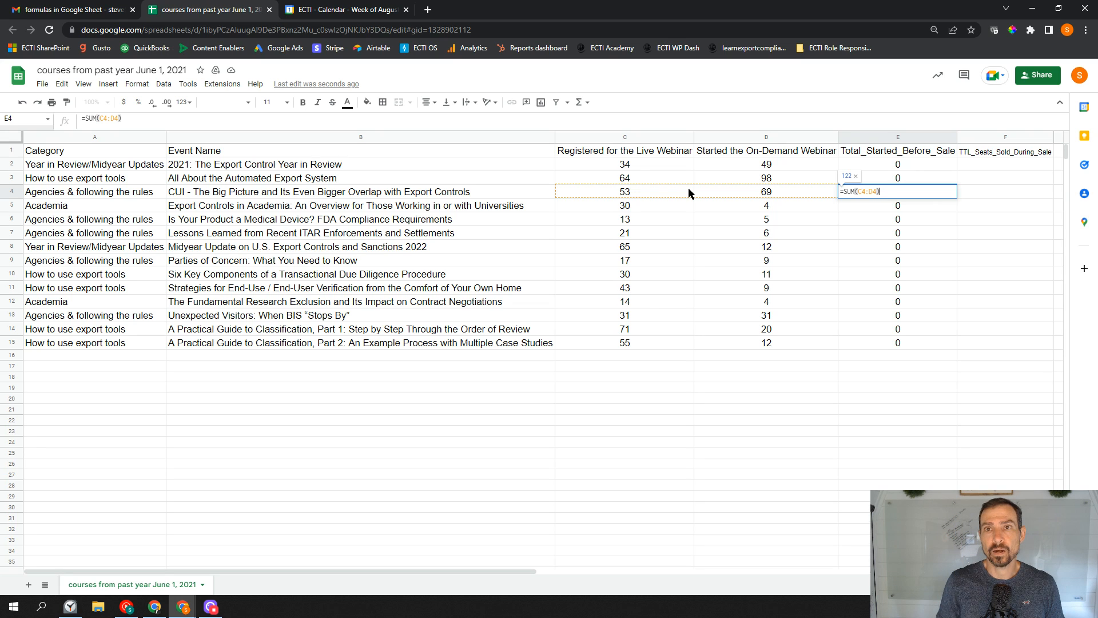
{"action": "left_click", "coordinate": [880, 235]}
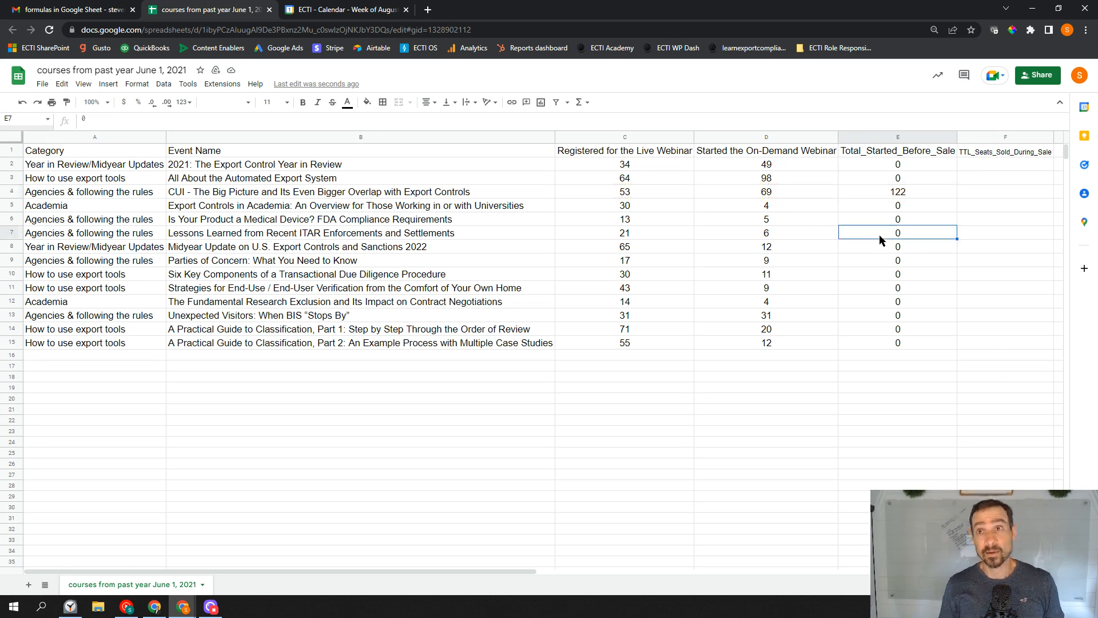
- Replace the formula in cell E4 with 0 and check the cell's content
{"action": "left_click", "coordinate": [910, 194]}
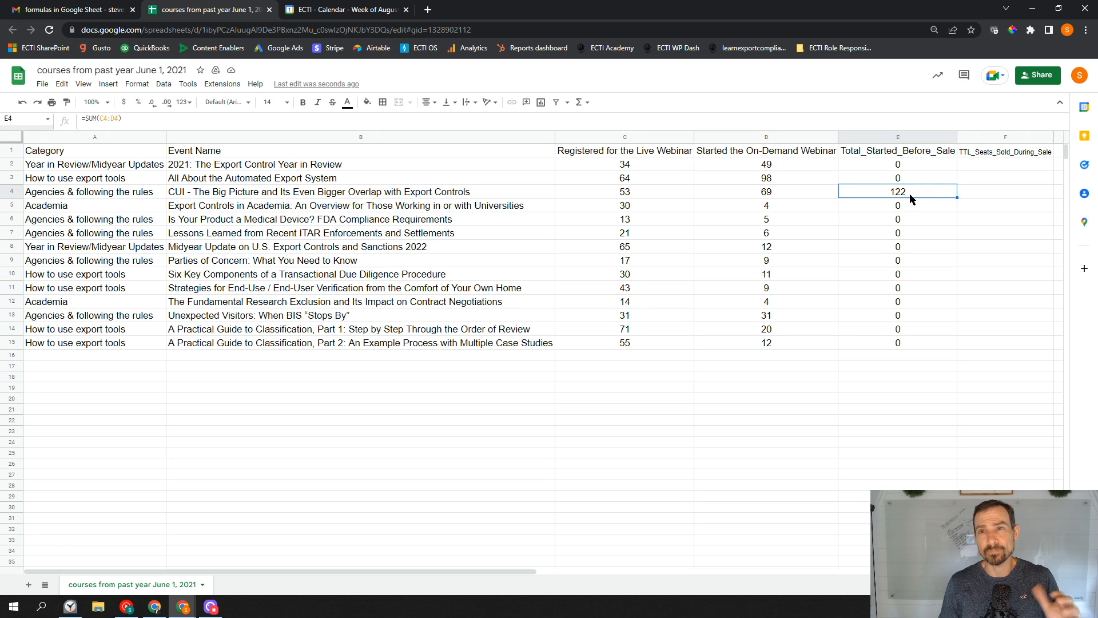
{"action": "type", "text": "0"}
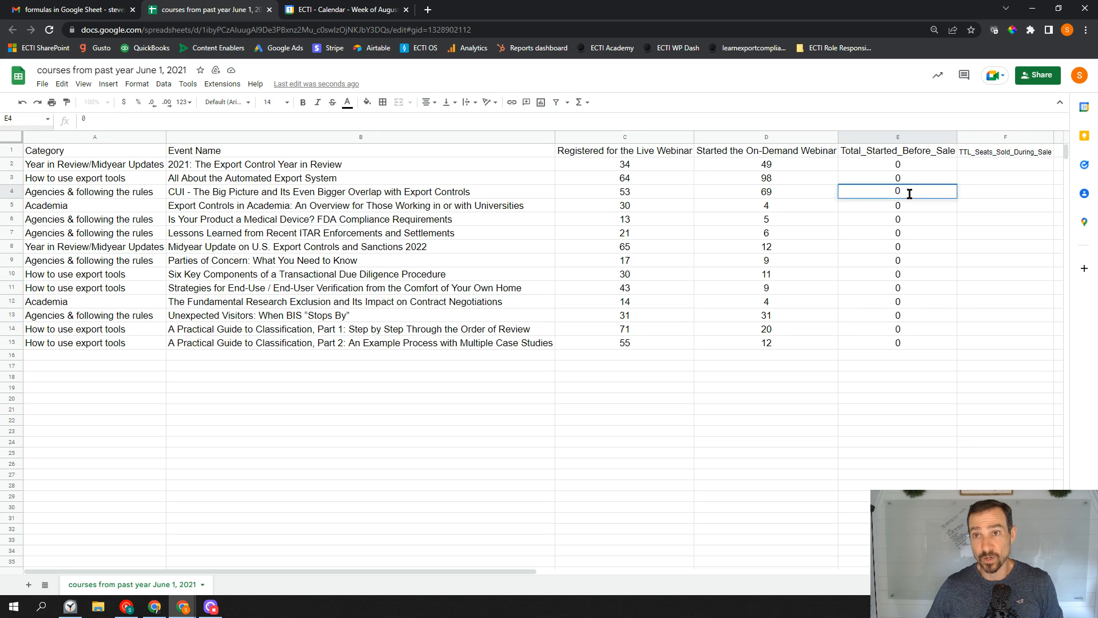
{"action": "key", "text": "Return"}
{"action": "left_click", "coordinate": [909, 195]}
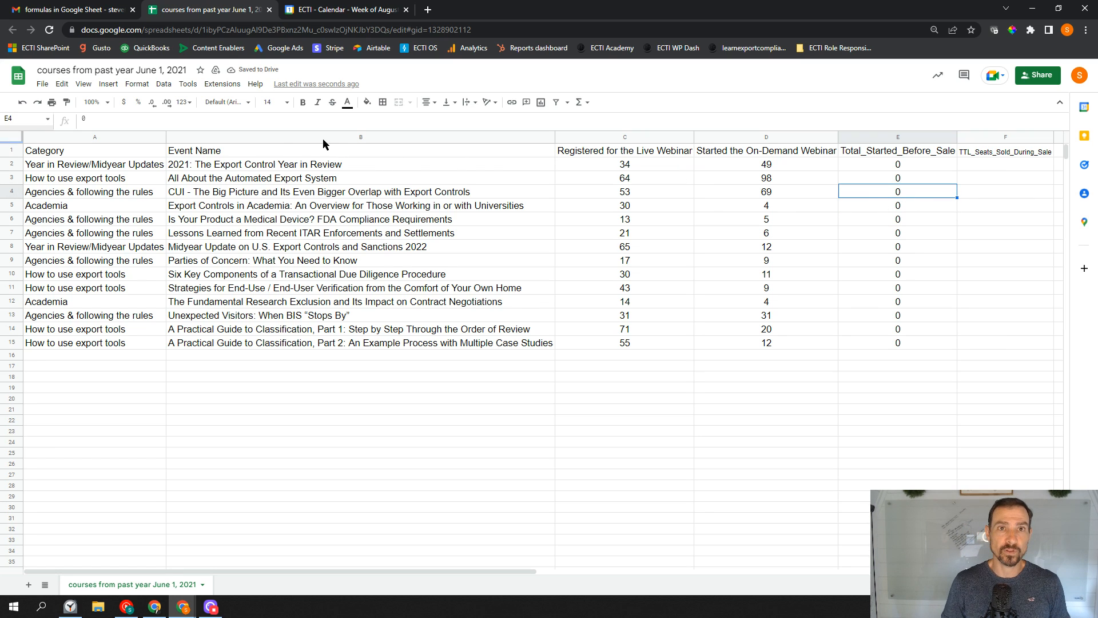
{"action": "left_click", "coordinate": [122, 123]}
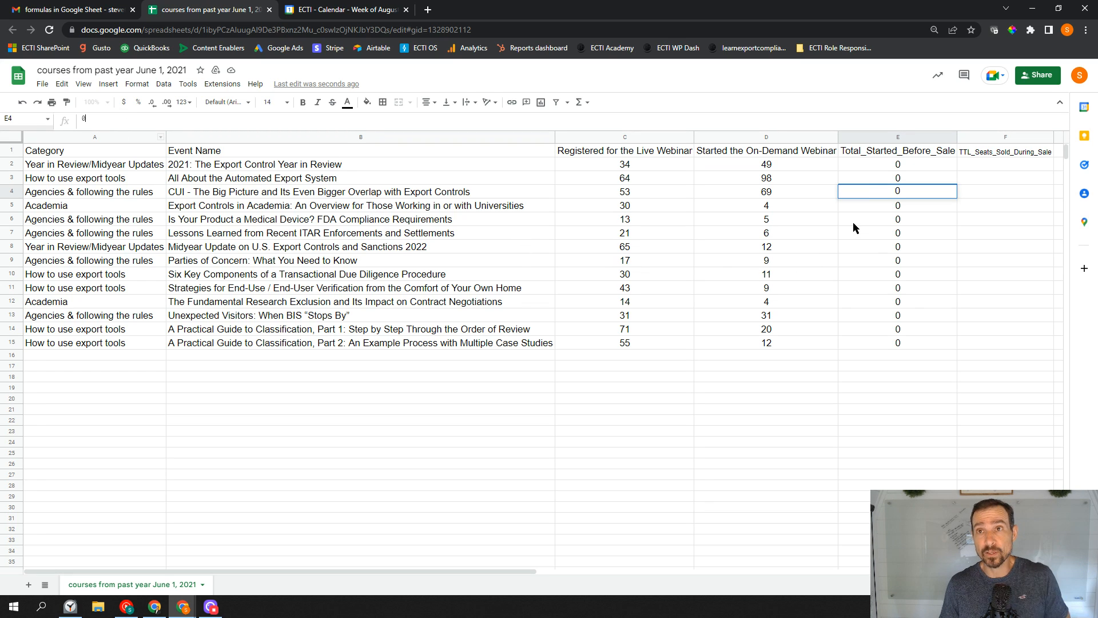
- Total C2:D2 in cell E2 using the suggested SUM(C2:D2) formula
{"action": "left_click", "coordinate": [885, 165]}
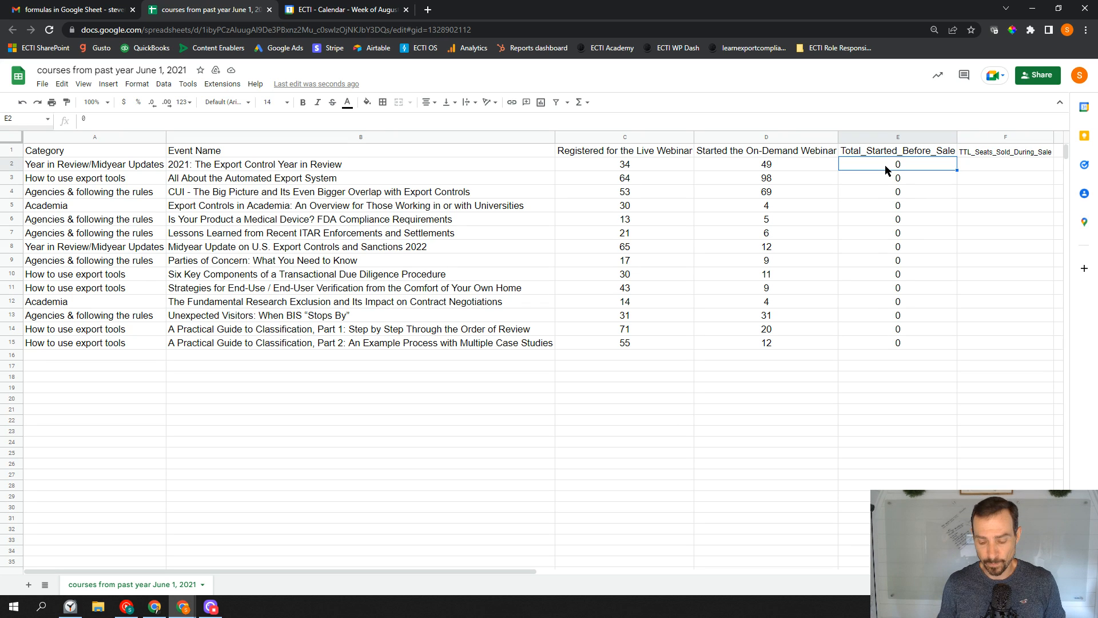
{"action": "type", "text": "="}
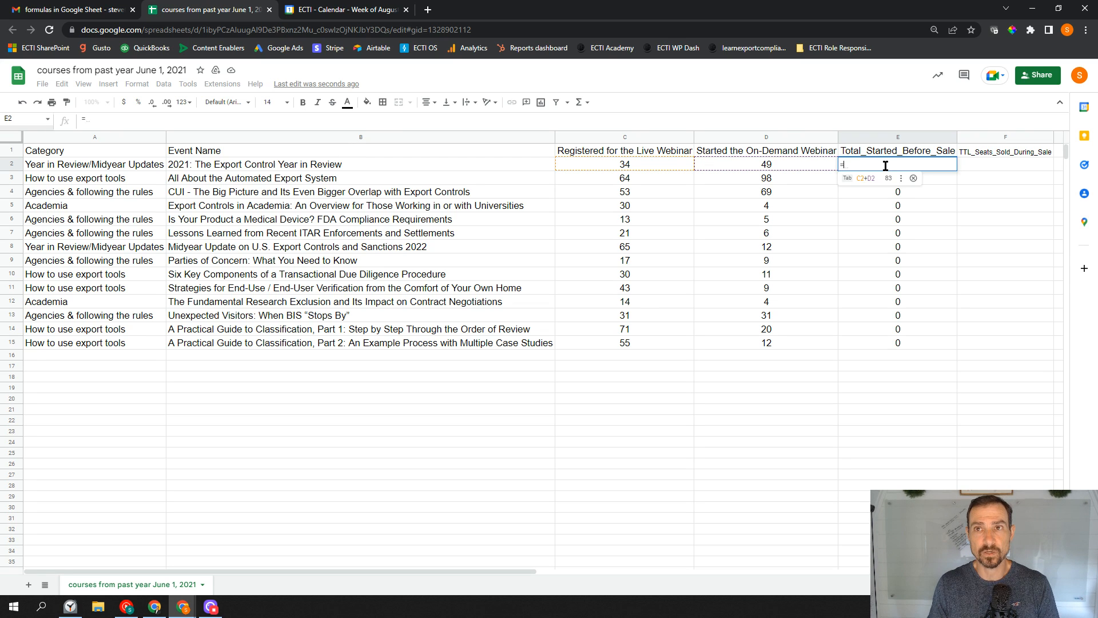
{"action": "type", "text": "sum"}
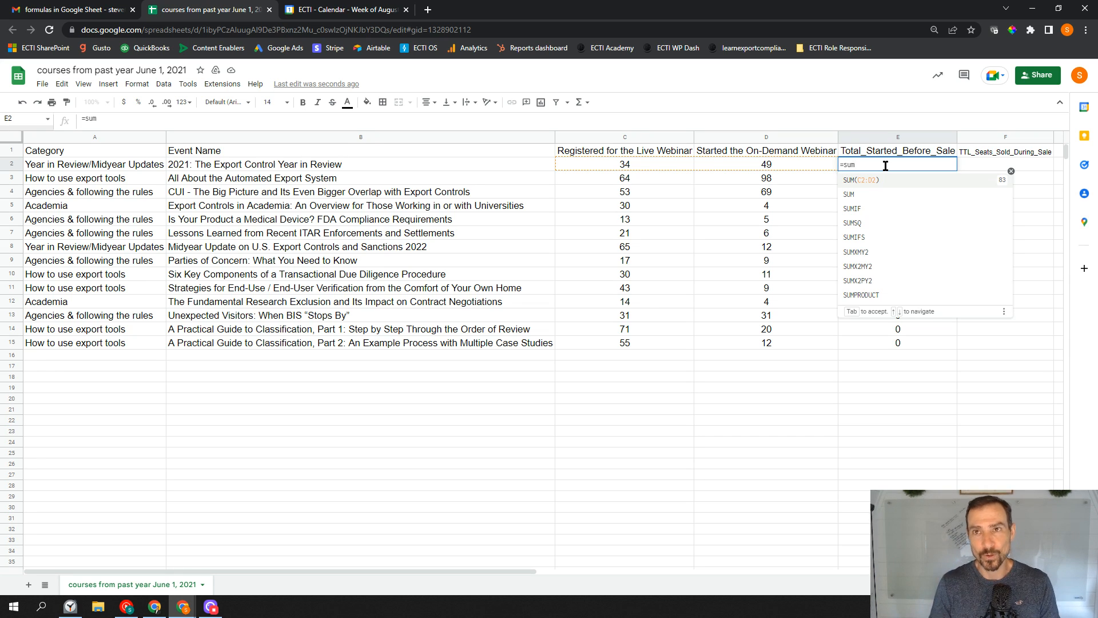
{"action": "left_click", "coordinate": [882, 181]}
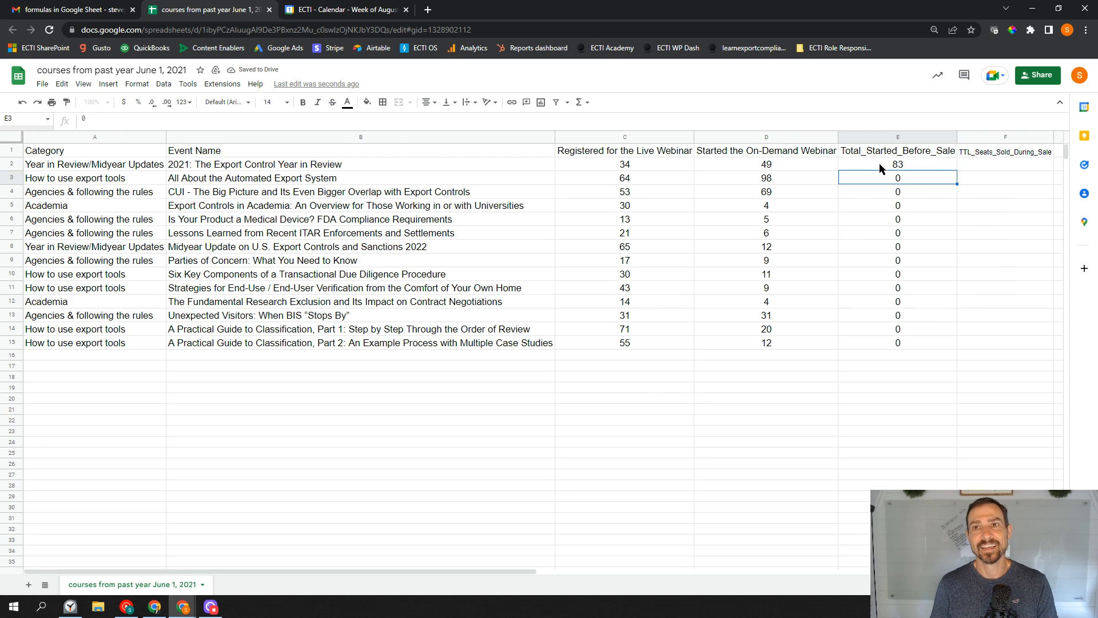
- Replace the formula in cell E2 with 0
{"action": "left_click", "coordinate": [880, 163]}
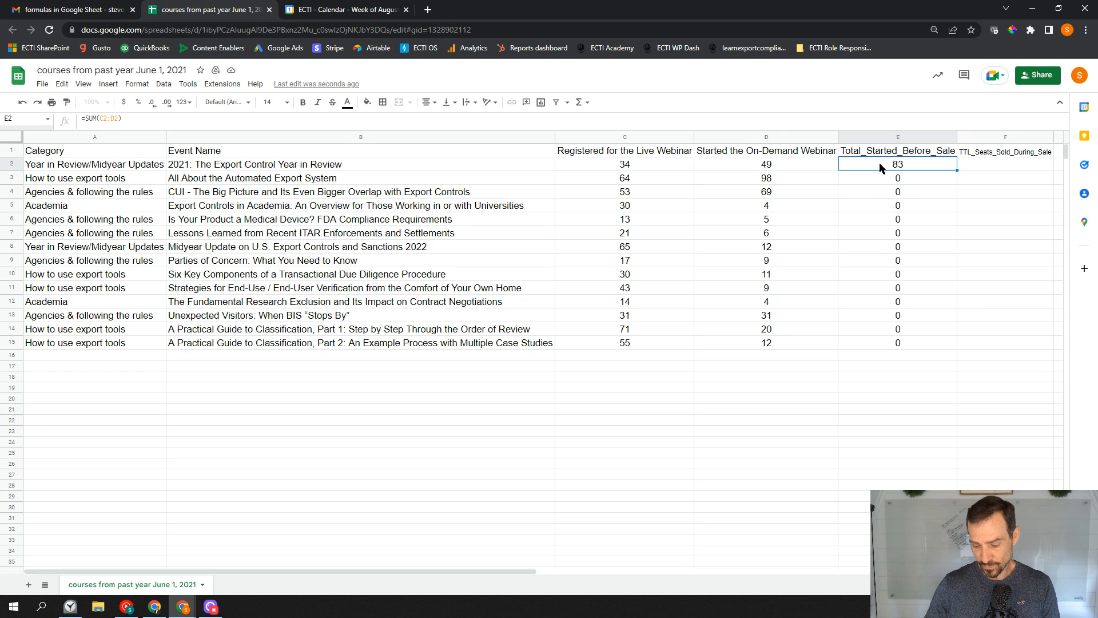
{"action": "type", "text": "0"}
{"action": "key", "text": "Return"}
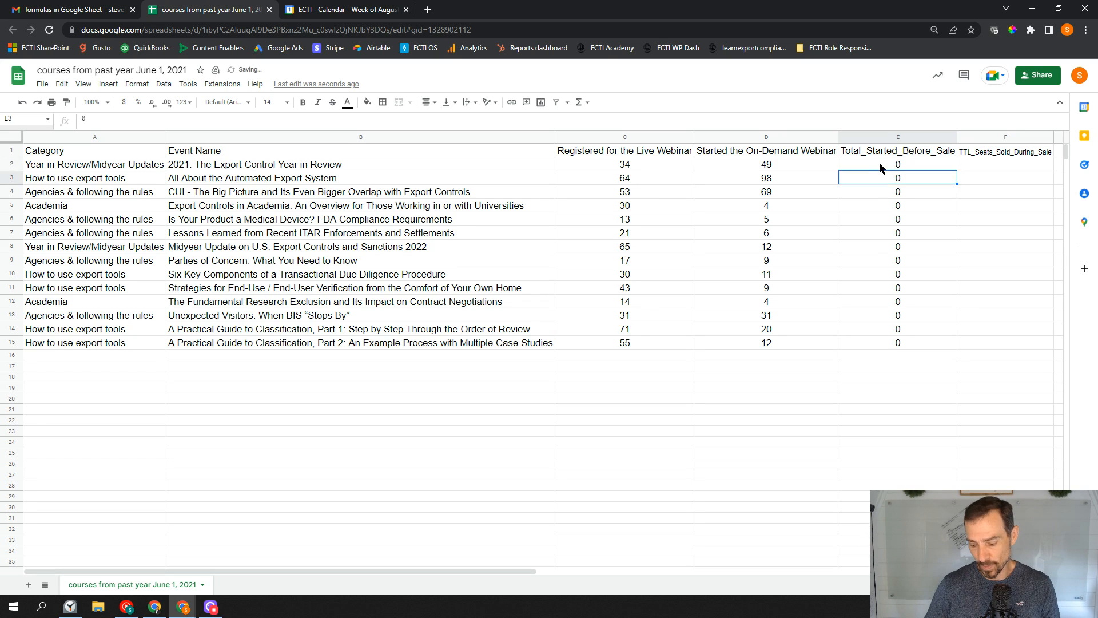
- Enter the full formula =sum(C2:D2) in cell E2 to add the live and on-demand counts
{"action": "left_click", "coordinate": [880, 164]}
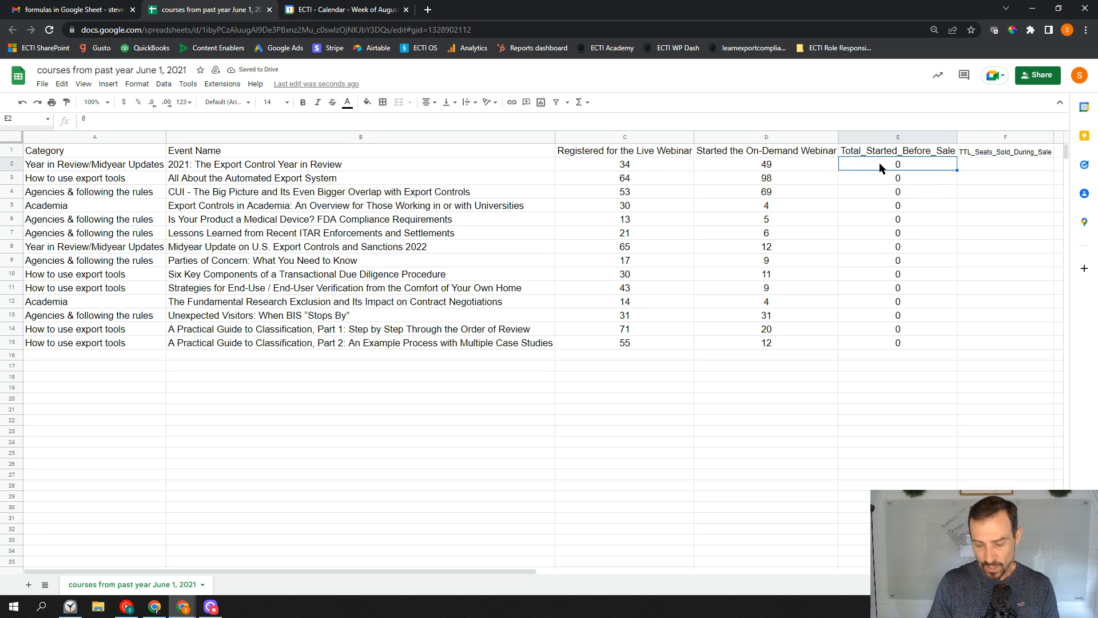
{"action": "type", "text": "=sum"}
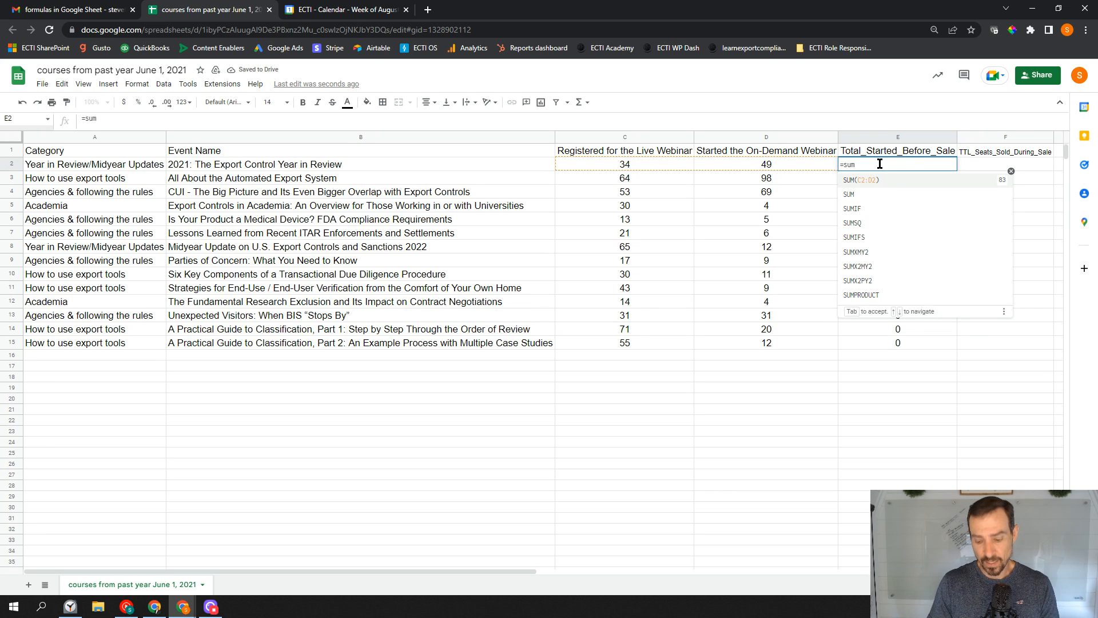
{"action": "type", "text": "("}
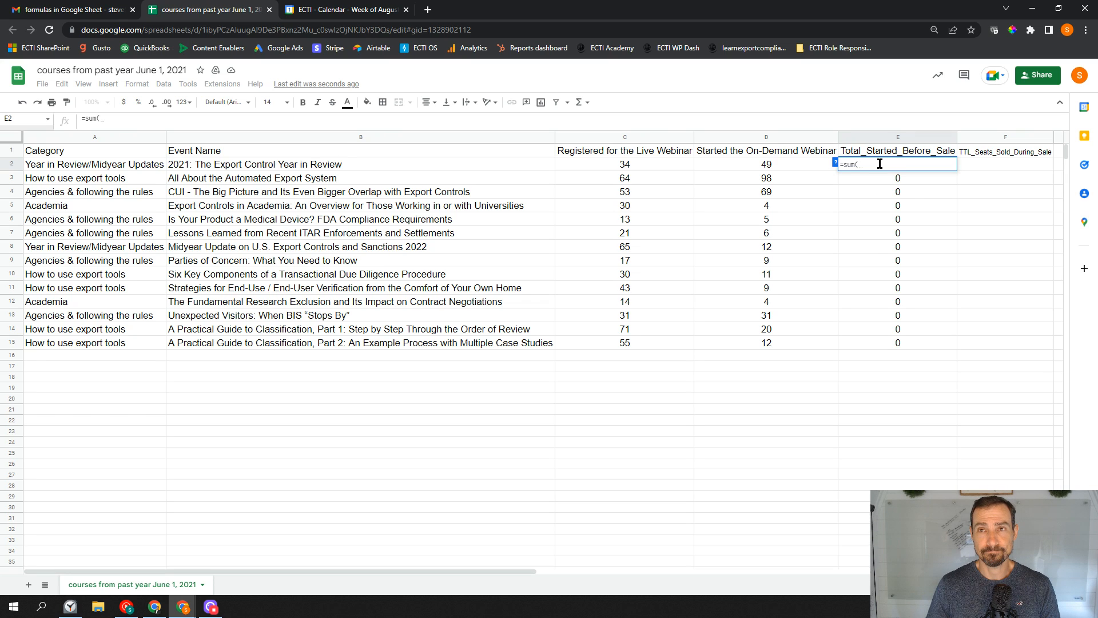
{"action": "left_click", "coordinate": [670, 165]}
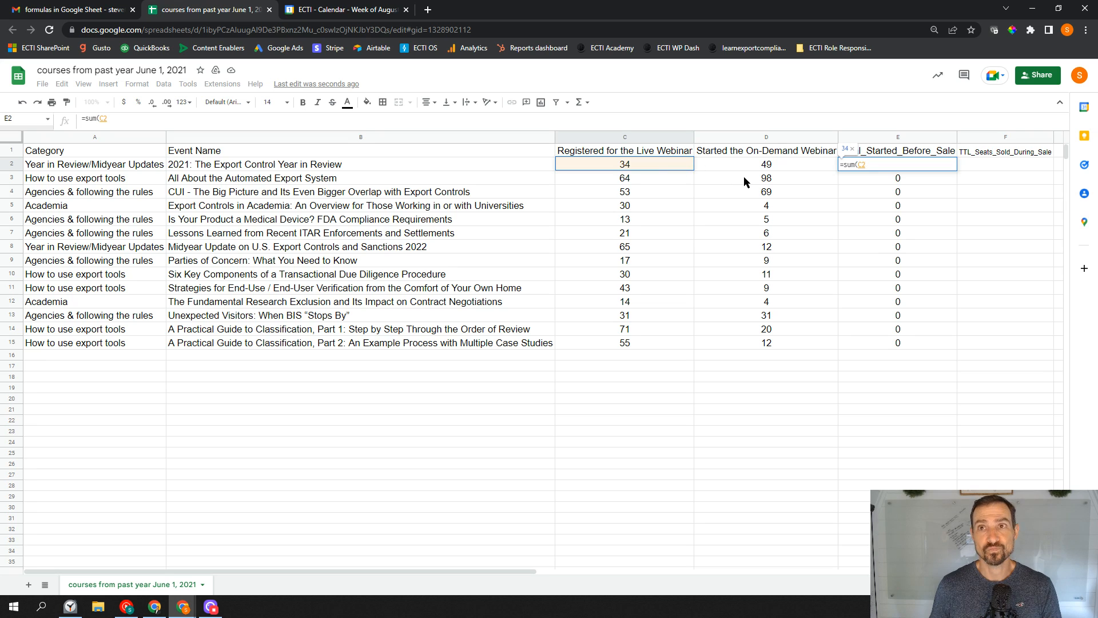
{"action": "type", "text": ":"}
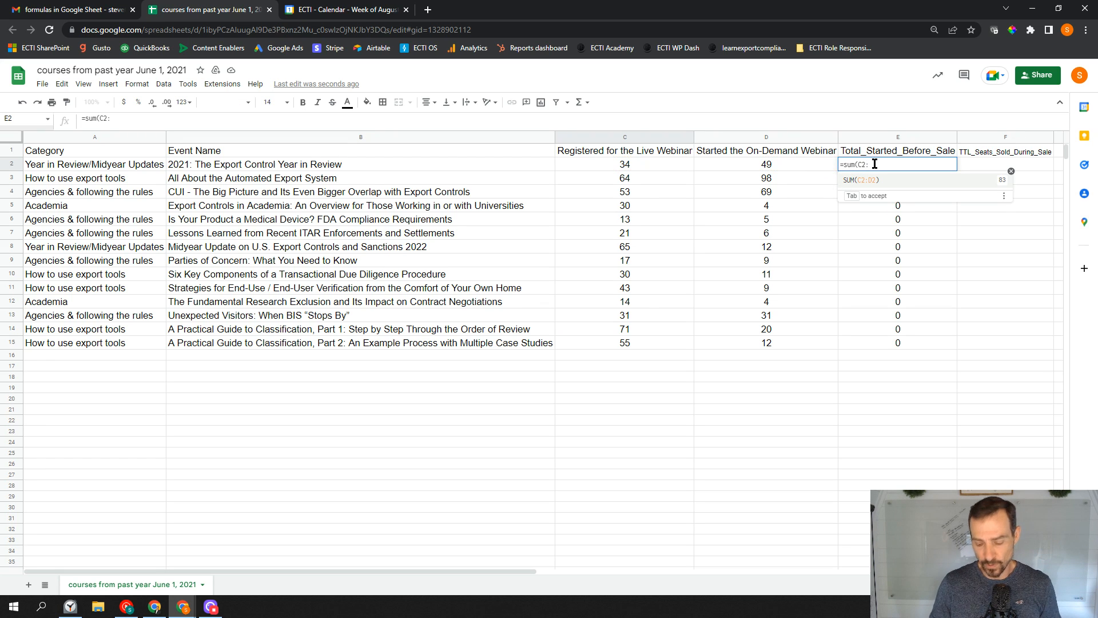
{"action": "type", "text": "D"}
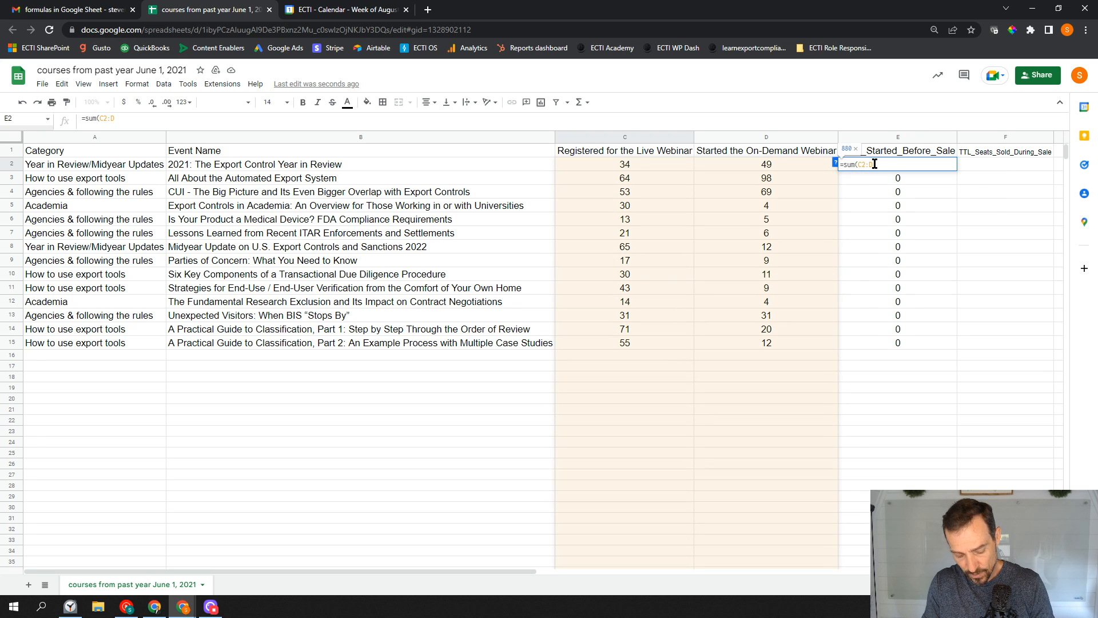
{"action": "type", "text": "2)"}
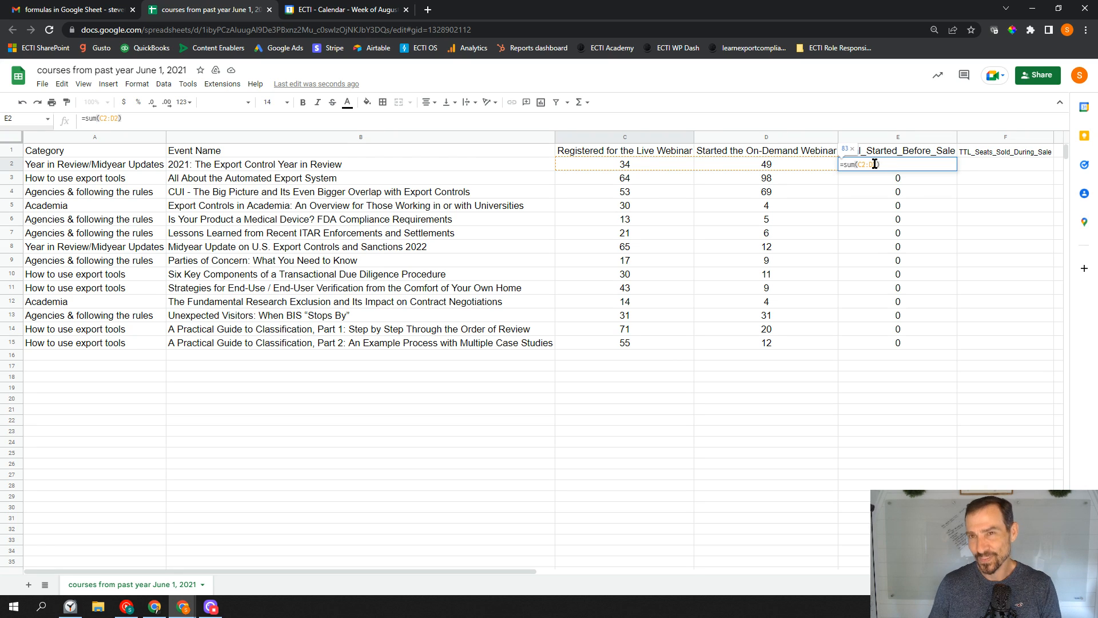
{"action": "key", "text": "Return"}
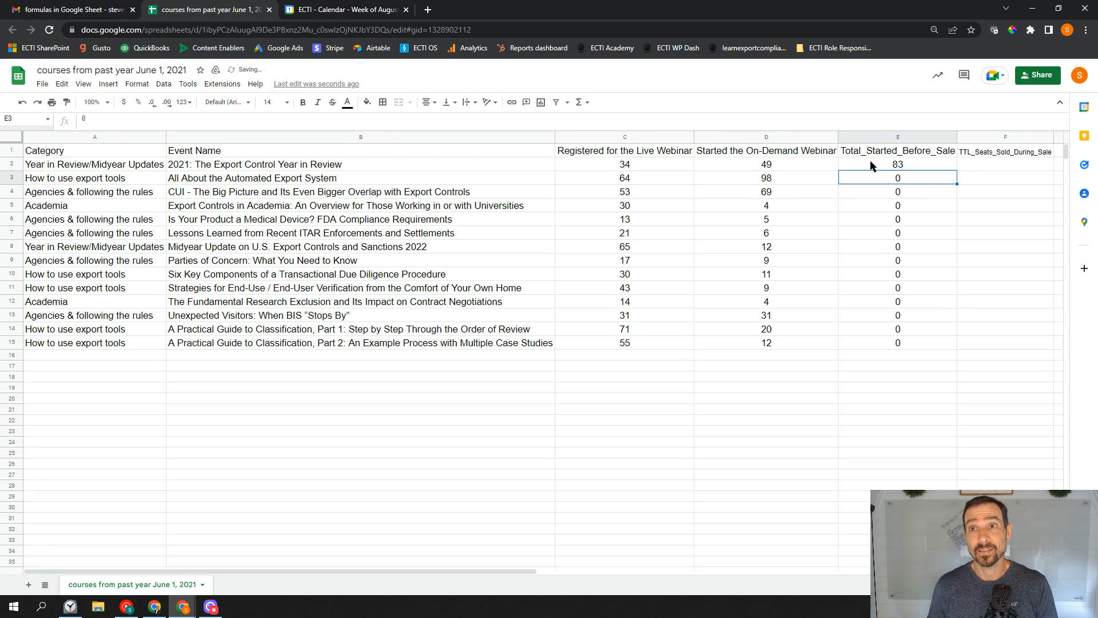
- Review the formula in cell E2 and the cells E3:E15 of the Total_Started_Before_Sale column
{"action": "left_click", "coordinate": [871, 164]}
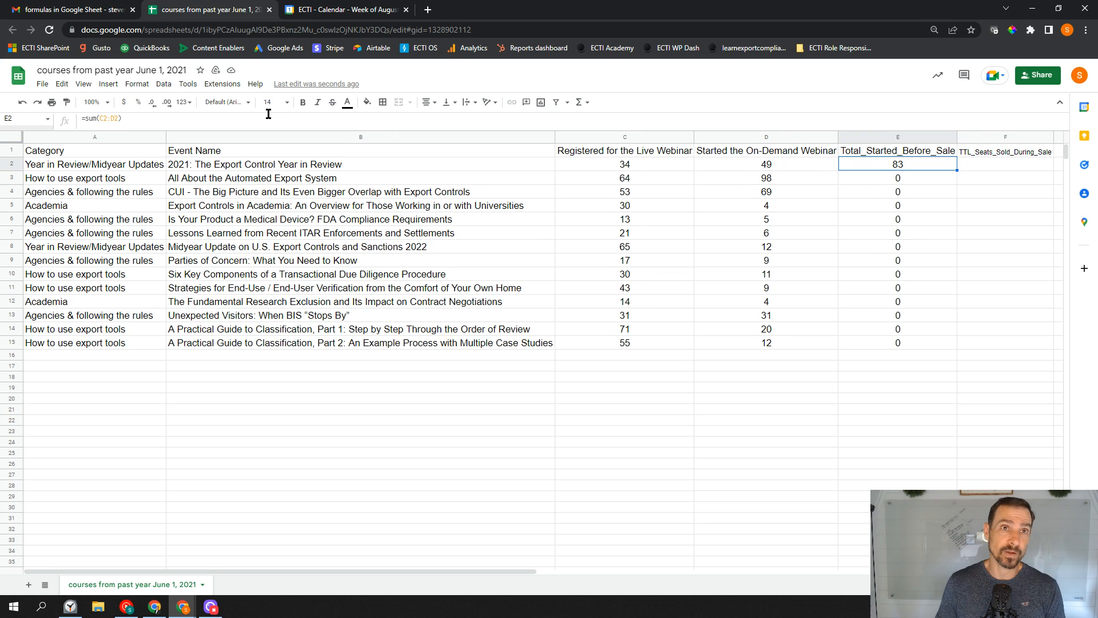
{"action": "left_click", "coordinate": [119, 120]}
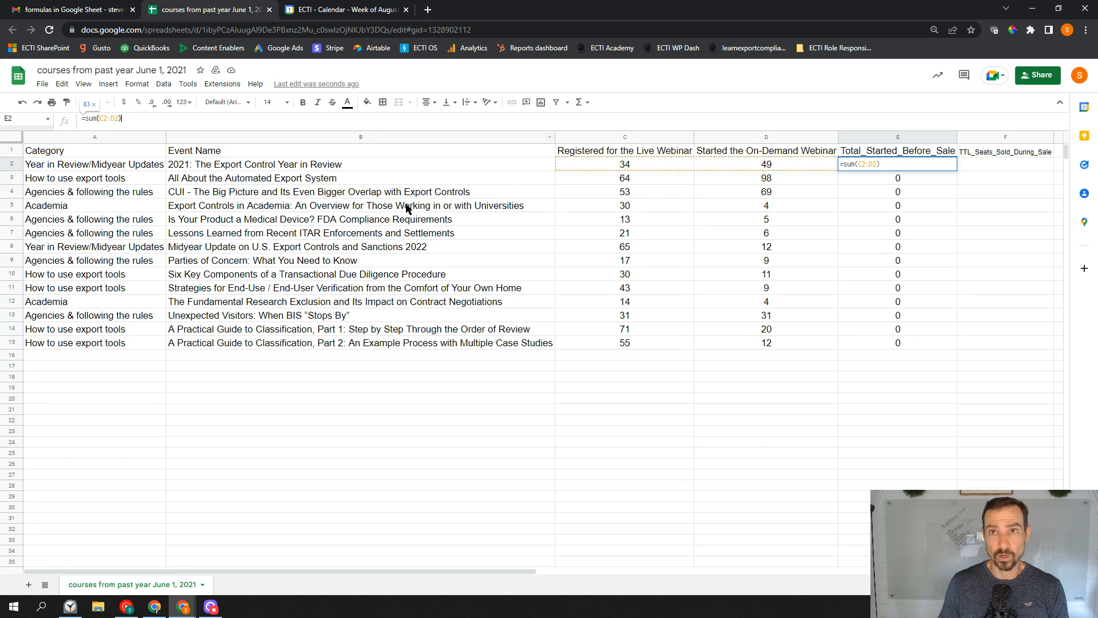
{"action": "left_click", "coordinate": [895, 192]}
{"action": "left_click", "coordinate": [899, 166]}
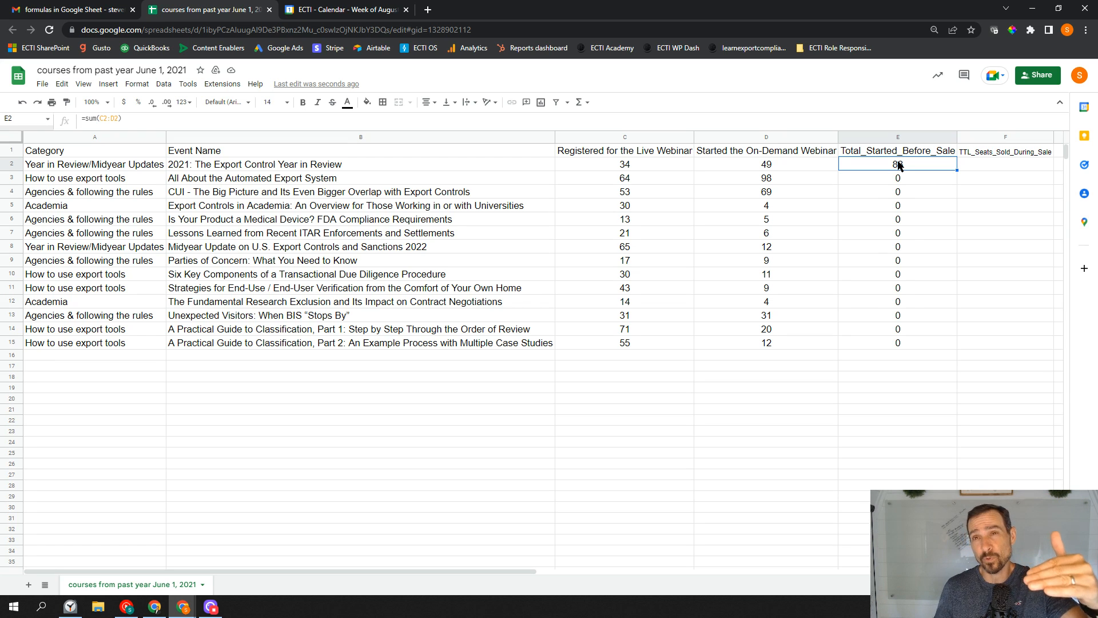
{"action": "left_click_drag", "start_coordinate": [896, 182], "coordinate": [897, 343]}
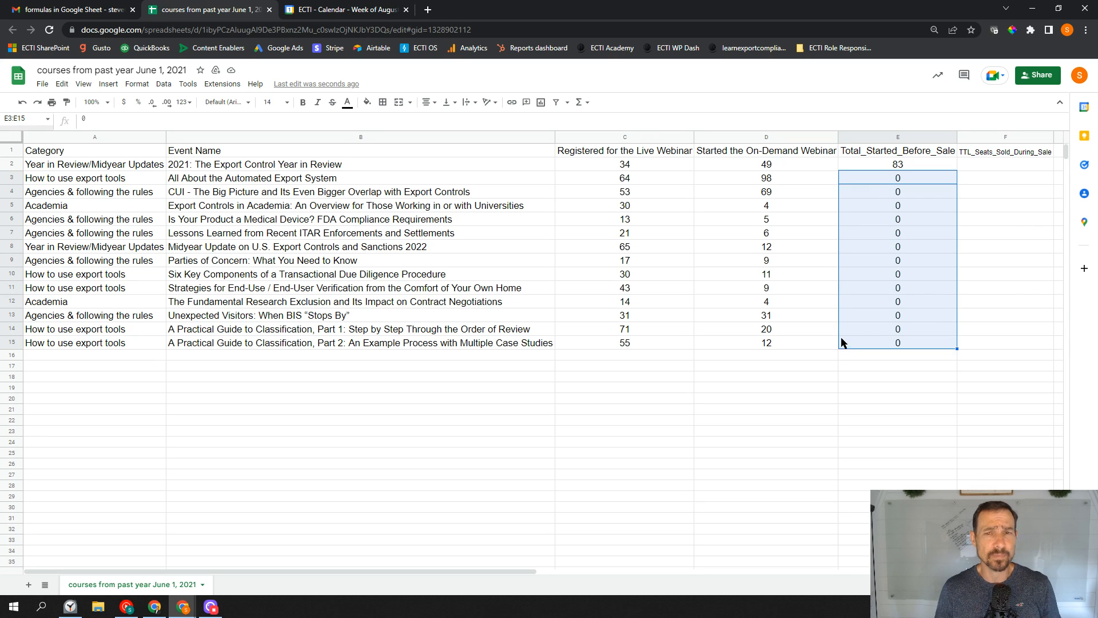
{"action": "left_click", "coordinate": [915, 274]}
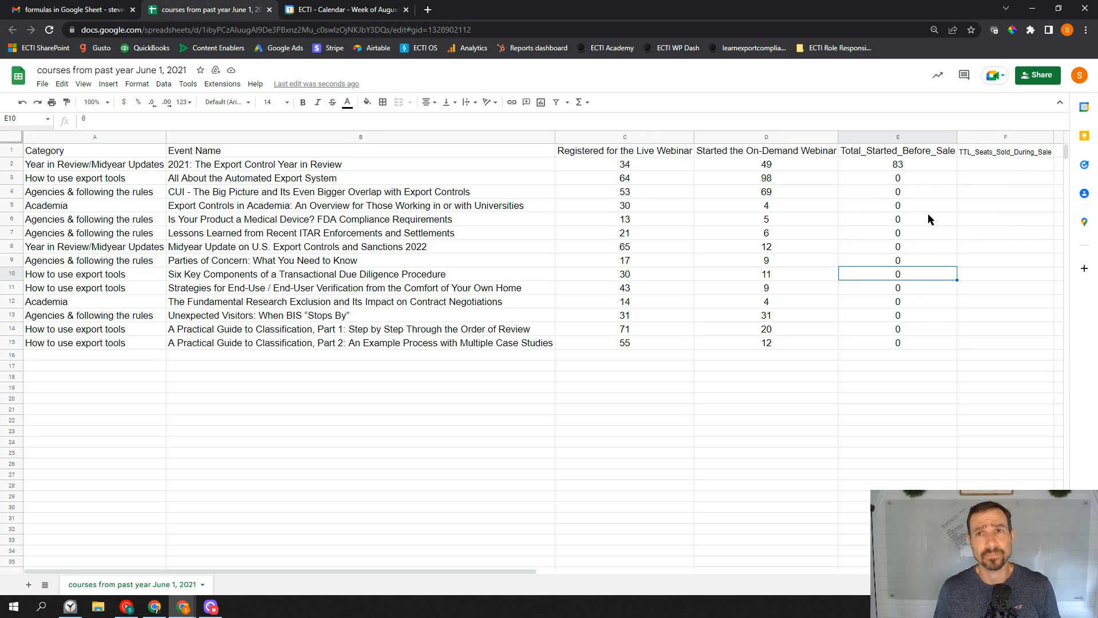
- Fill the SUM formula from cell E2 down through E15 to total every course's registrations
{"action": "left_click", "coordinate": [935, 164]}
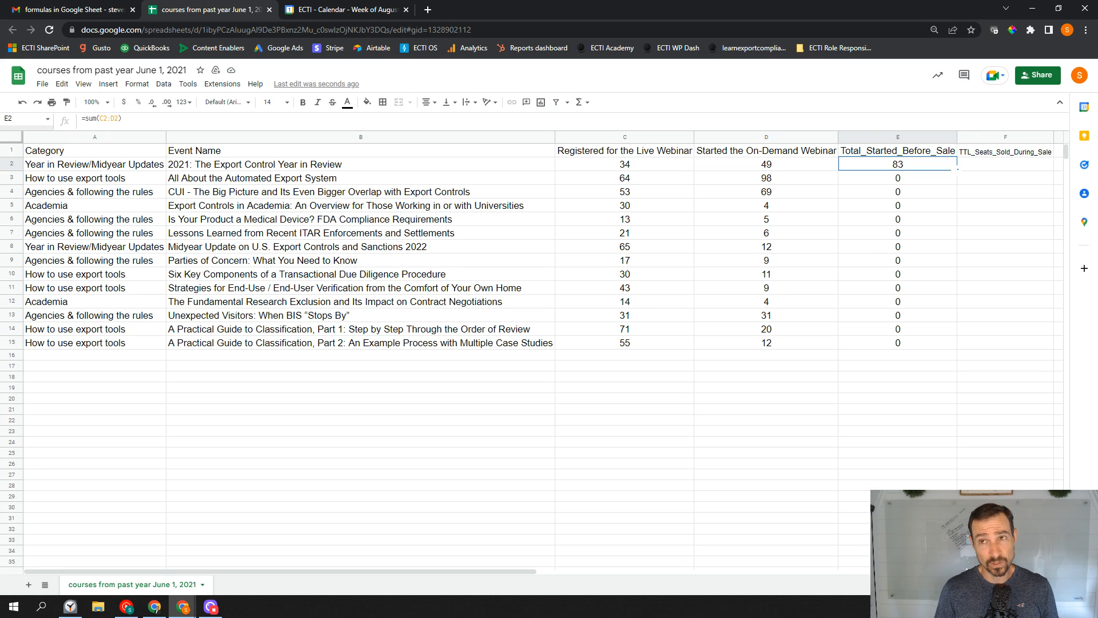
{"action": "left_click_drag", "start_coordinate": [957, 170], "coordinate": [950, 344]}
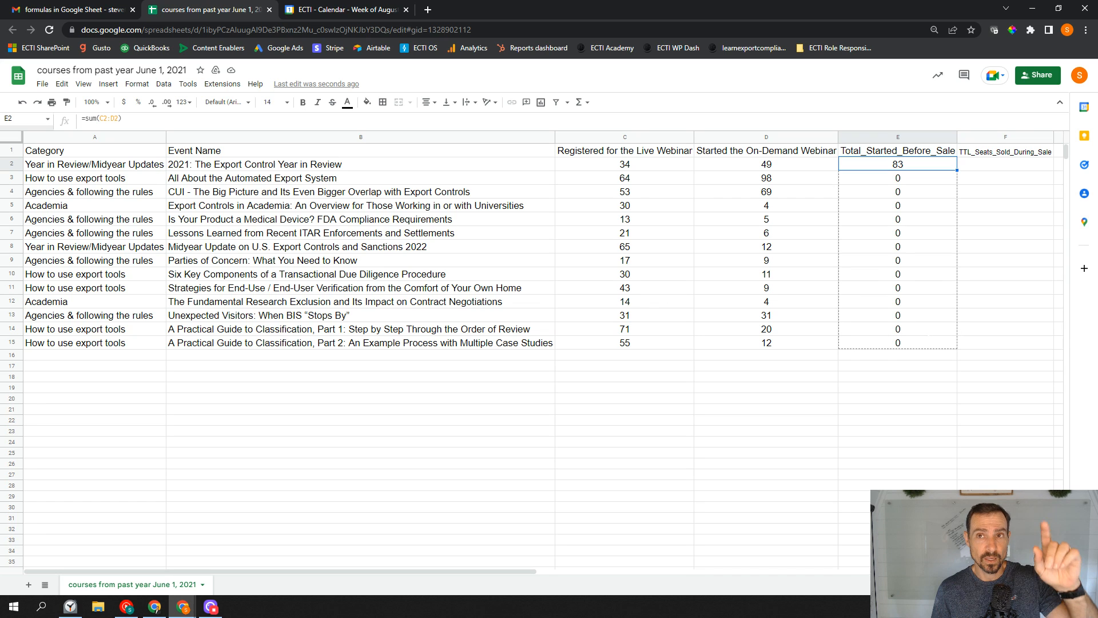
{"action": "left_click_drag", "start_coordinate": [949, 343], "coordinate": [928, 339]}
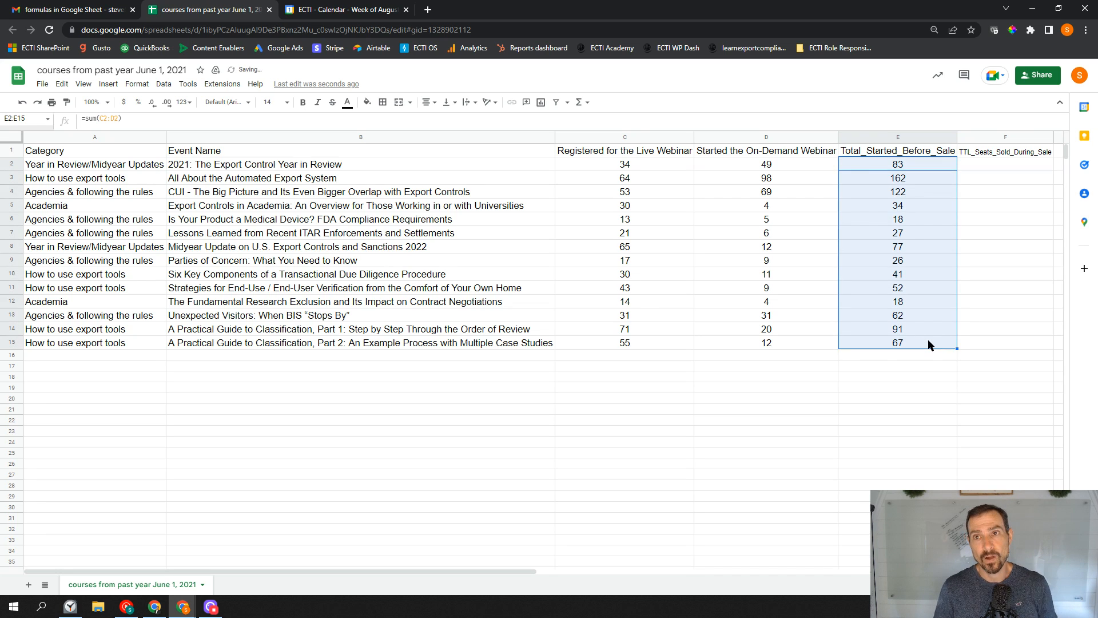
{"action": "left_click", "coordinate": [912, 378]}
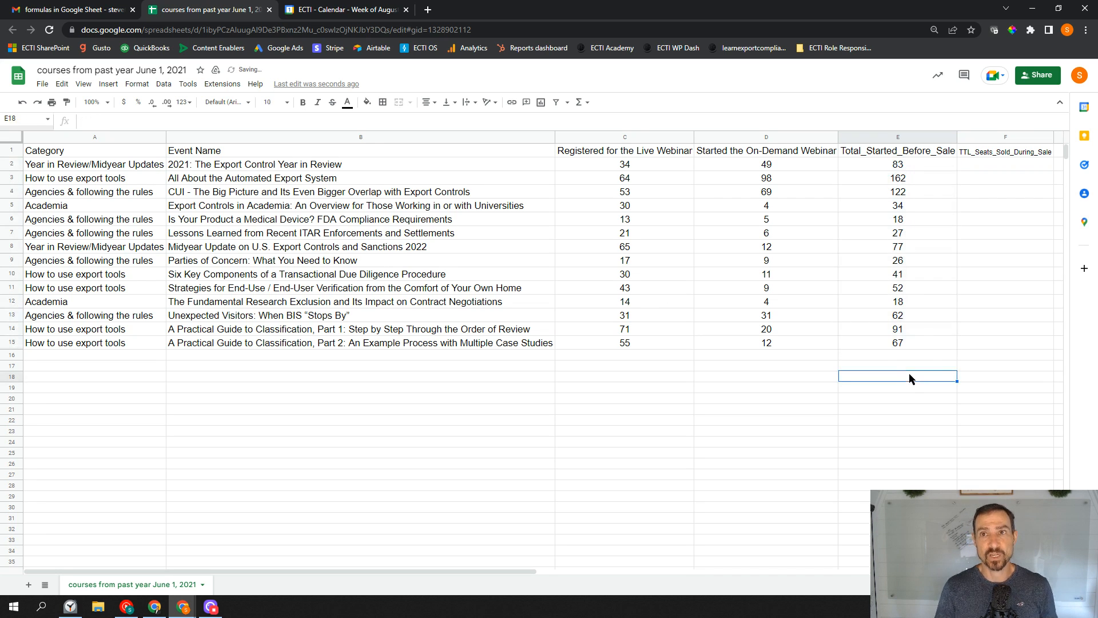
- Inspect the filled formulas in cells E13 and E14 to check which cells they add
{"action": "left_click", "coordinate": [901, 319]}
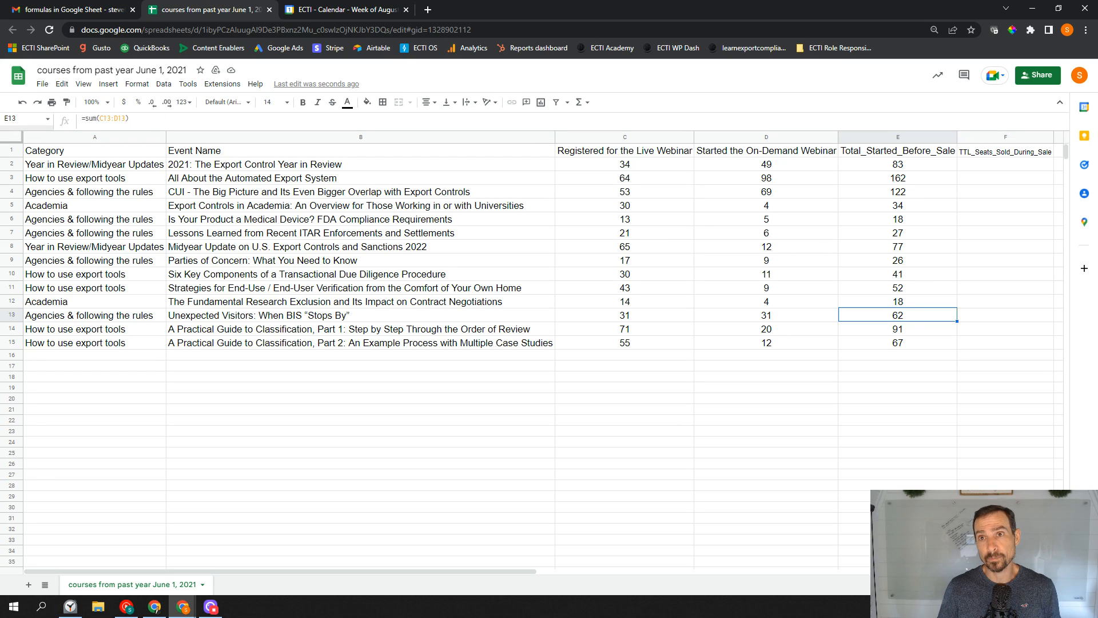
{"action": "left_click", "coordinate": [914, 330]}
{"action": "double_click", "coordinate": [914, 330]}
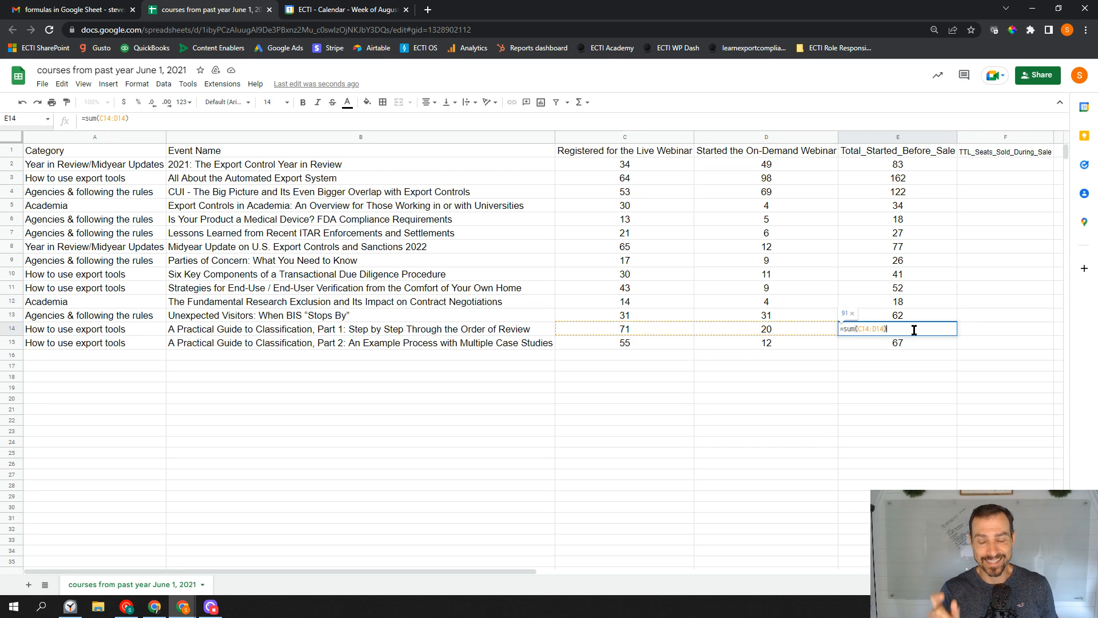
{"action": "key", "text": "Escape"}
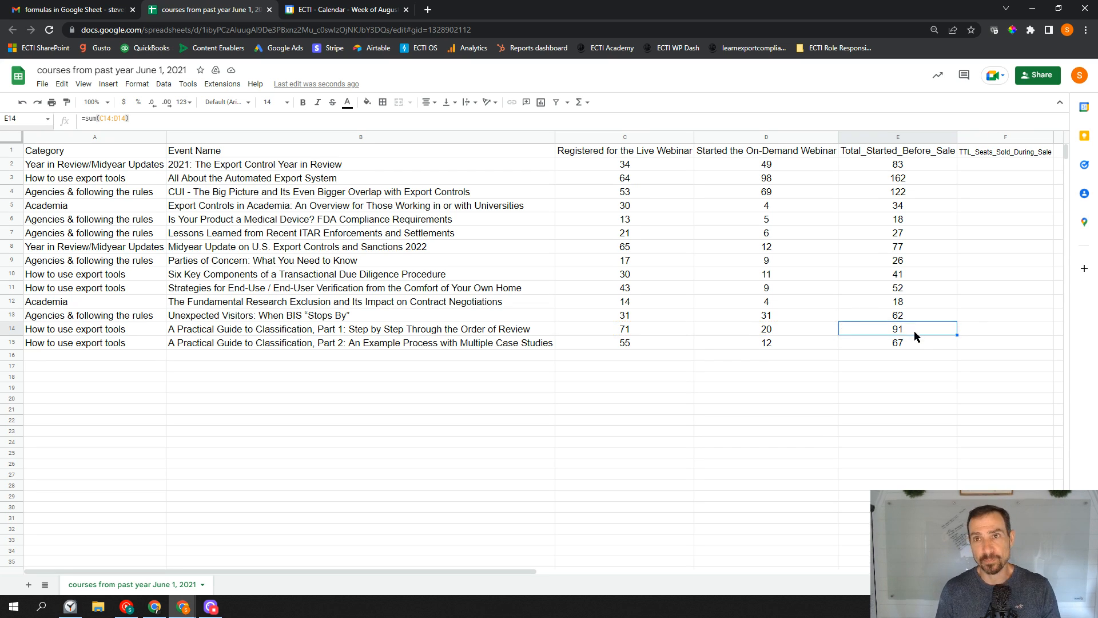
- Shade the live and on-demand registration counts in C2:D15 with a light green fill
{"action": "left_click", "coordinate": [652, 166]}
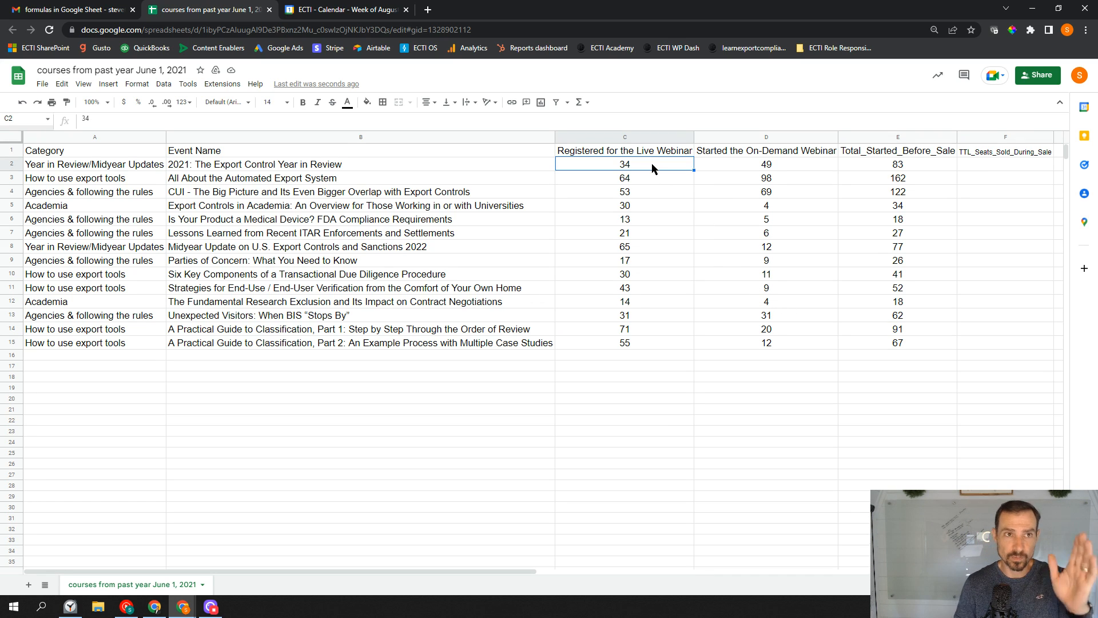
{"action": "key", "text": "shift+Right"}
{"action": "key", "text": "shift+Down"}
{"action": "key", "text": "shift+Down"}
{"action": "key", "text": "shift+Down"}
{"action": "key", "text": "shift+Down"}
{"action": "key", "text": "shift+Down"}
{"action": "key", "text": "shift+Down"}
{"action": "key", "text": "shift+Down"}
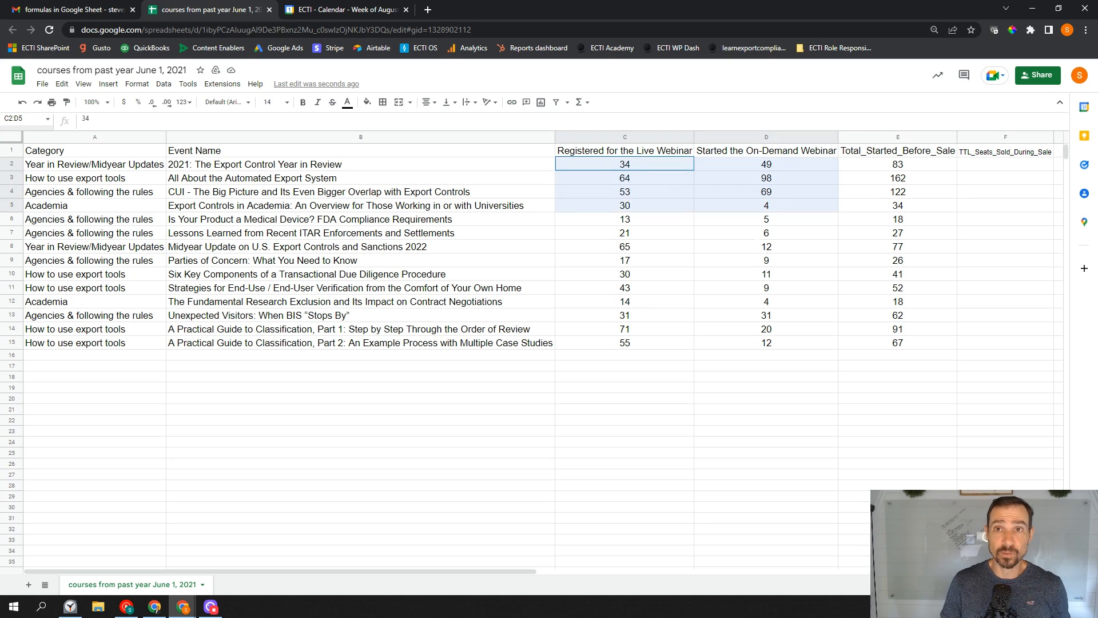
{"action": "key", "text": "shift+Down"}
{"action": "key", "text": "shift+Down"}
{"action": "key", "text": "shift+Down"}
{"action": "key", "text": "shift+Down"}
{"action": "key", "text": "shift+Down"}
{"action": "key", "text": "shift+Down"}
{"action": "key", "text": "shift+Down"}
{"action": "key", "text": "shift+Up"}
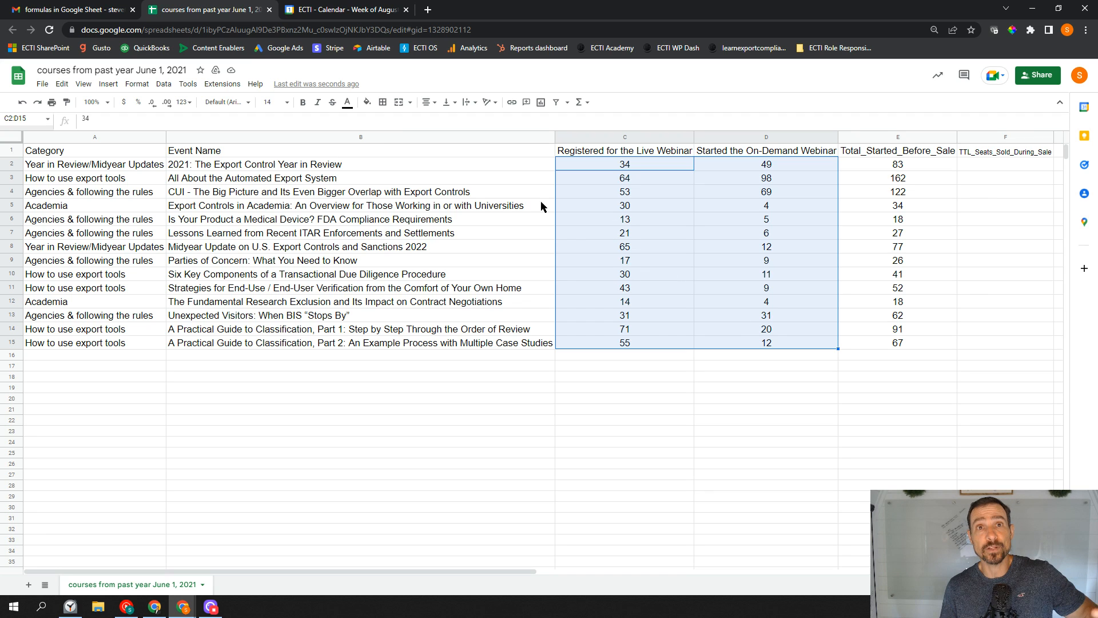
{"action": "left_click", "coordinate": [367, 103]}
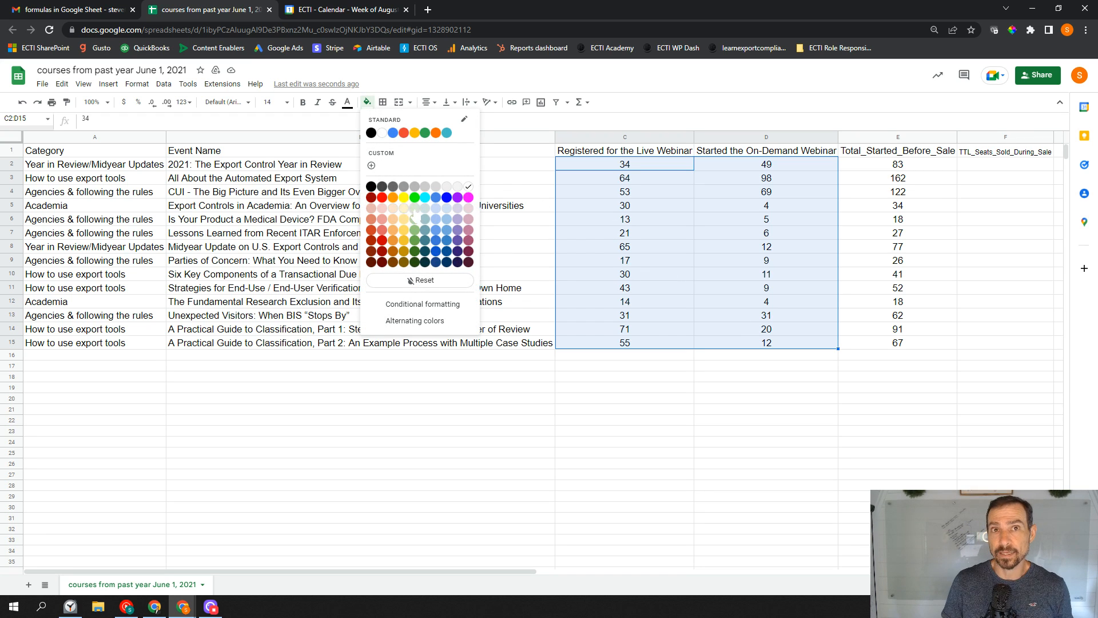
{"action": "left_click", "coordinate": [414, 210]}
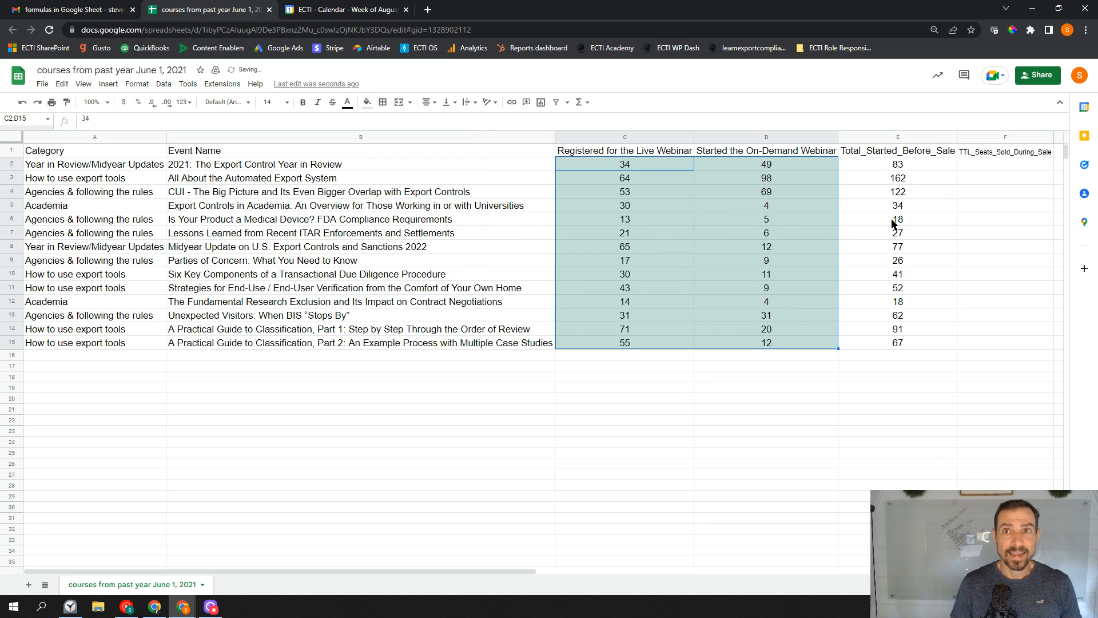
- Shade the Total_Started_Before_Sale values in E2:E15 with a light grey fill
{"action": "left_click_drag", "start_coordinate": [888, 166], "coordinate": [896, 342]}
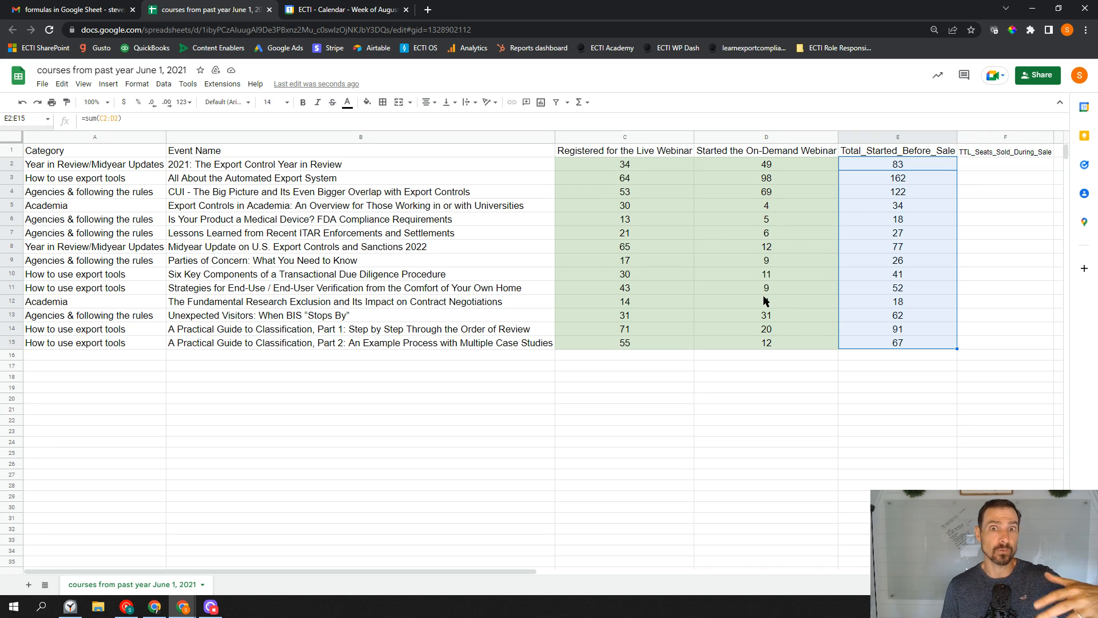
{"action": "left_click", "coordinate": [367, 107]}
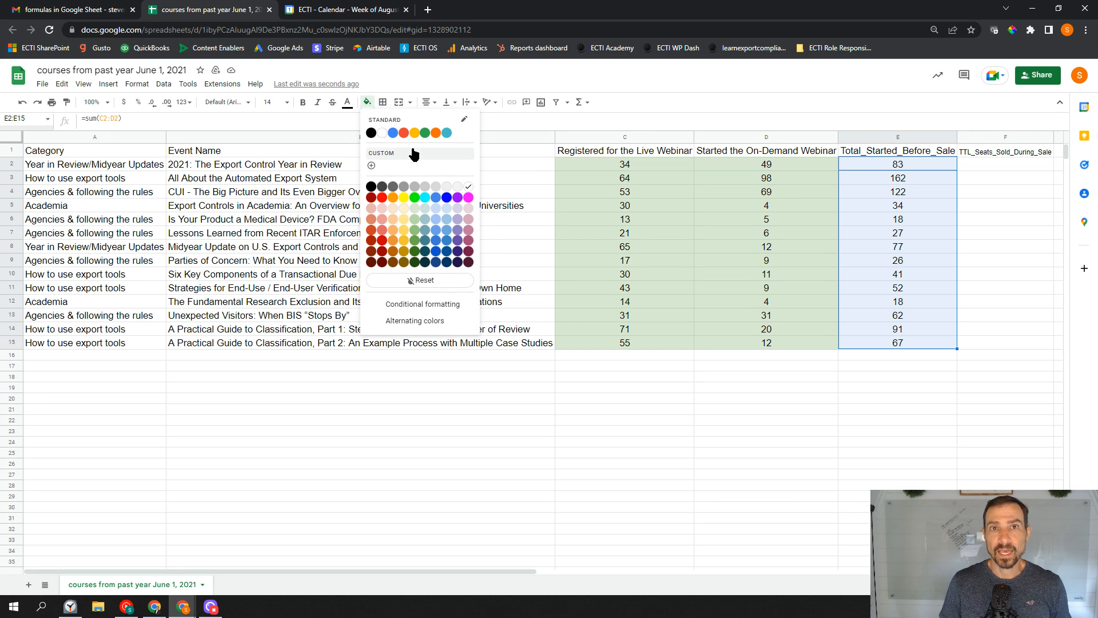
{"action": "left_click", "coordinate": [436, 188]}
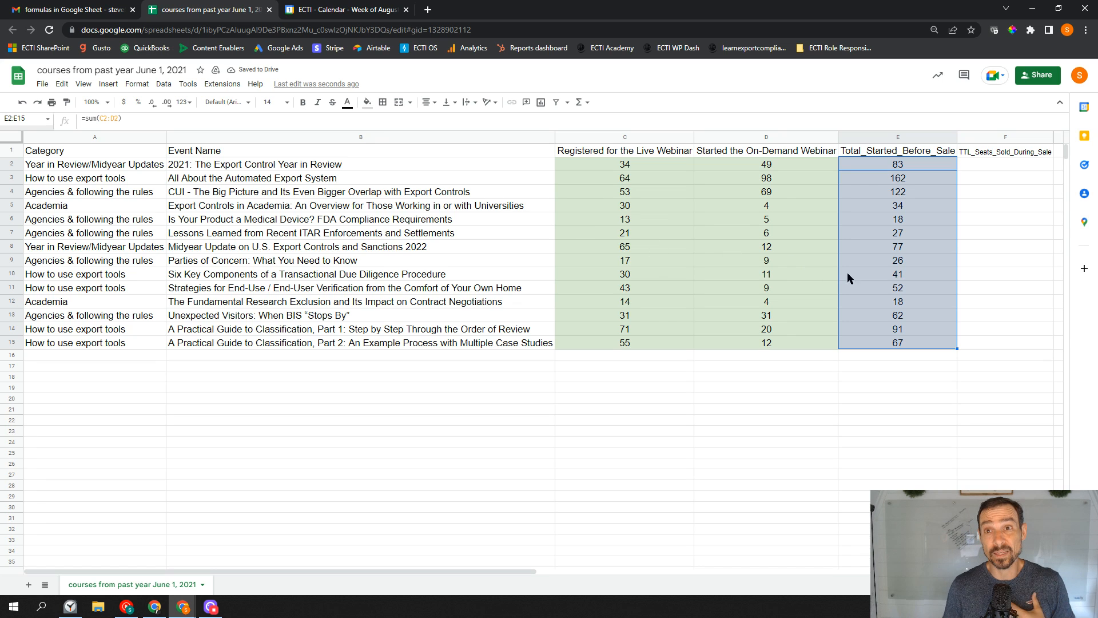
{"action": "left_click", "coordinate": [891, 290]}
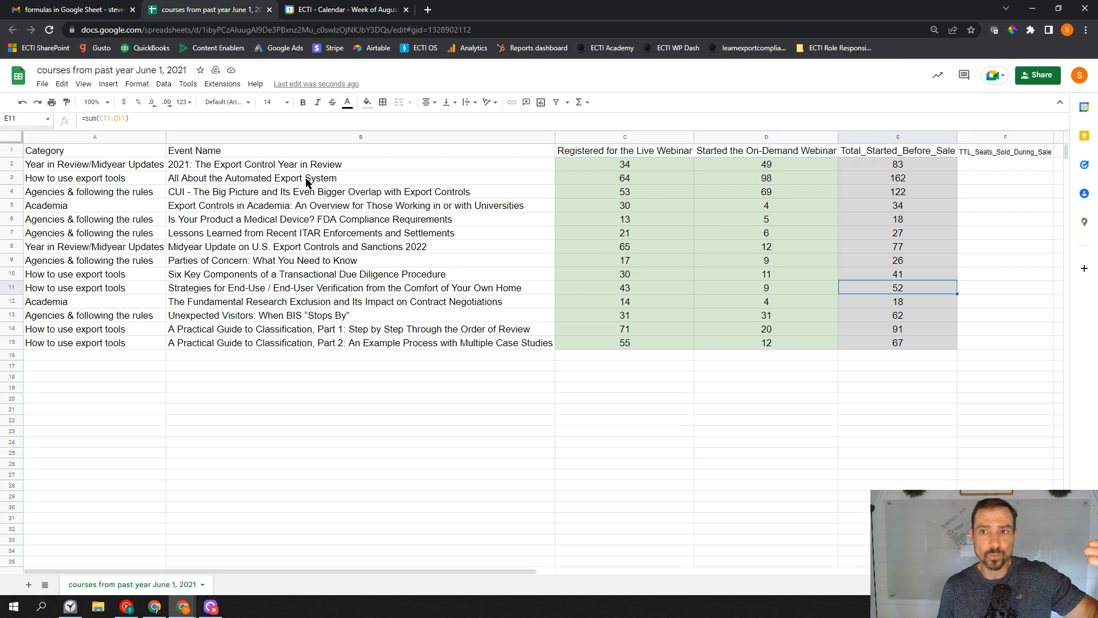
{"action": "left_click", "coordinate": [12, 151]}
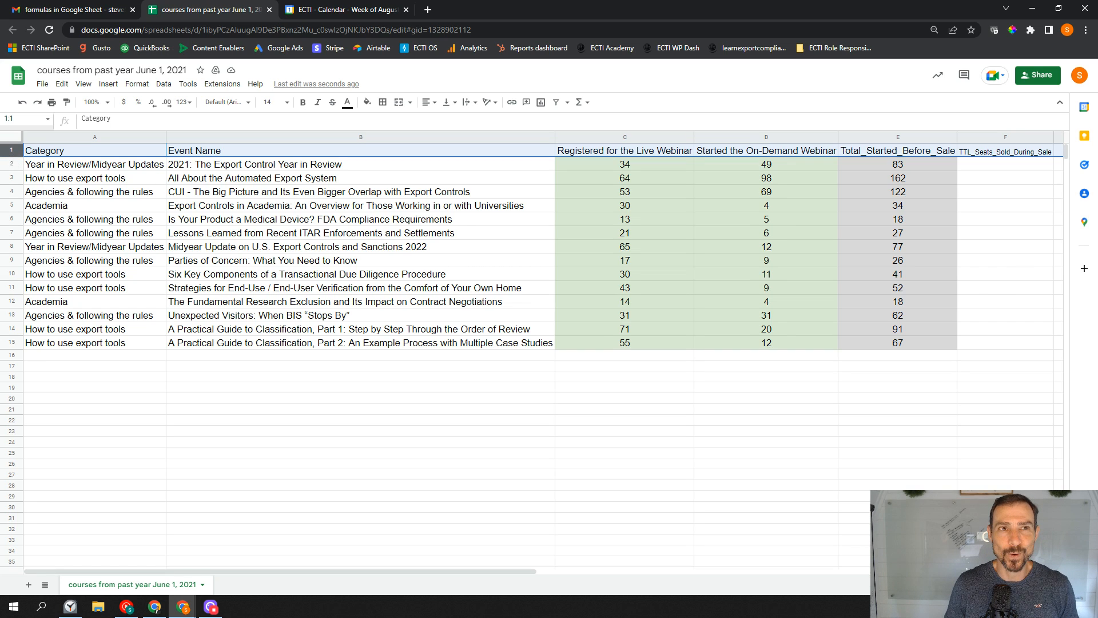
{"action": "right_click", "coordinate": [14, 153]}
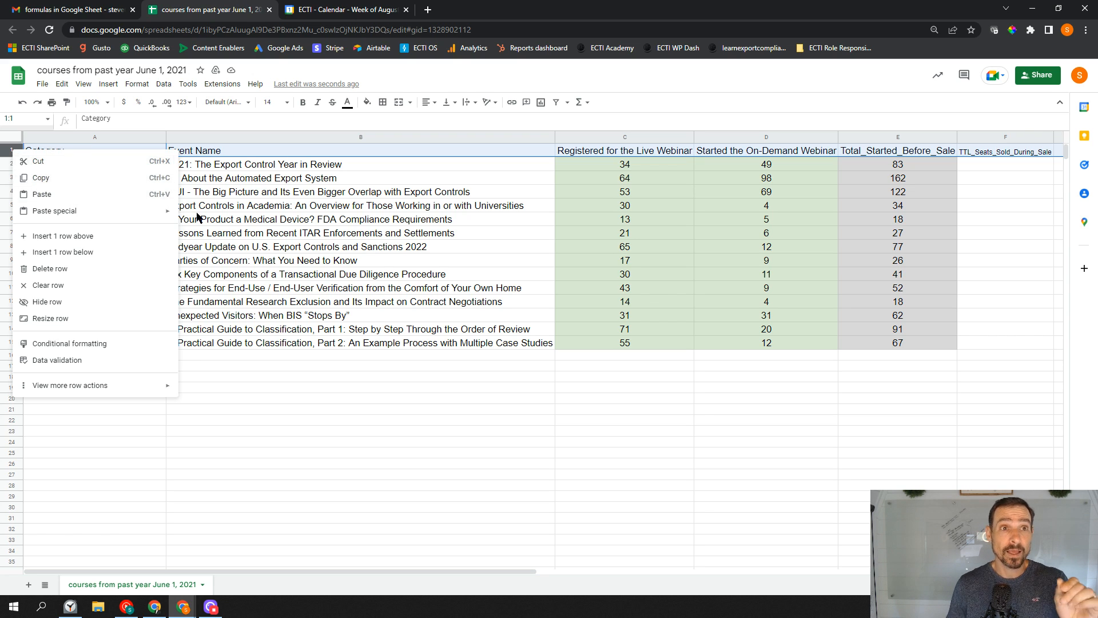
{"action": "left_click", "coordinate": [259, 223]}
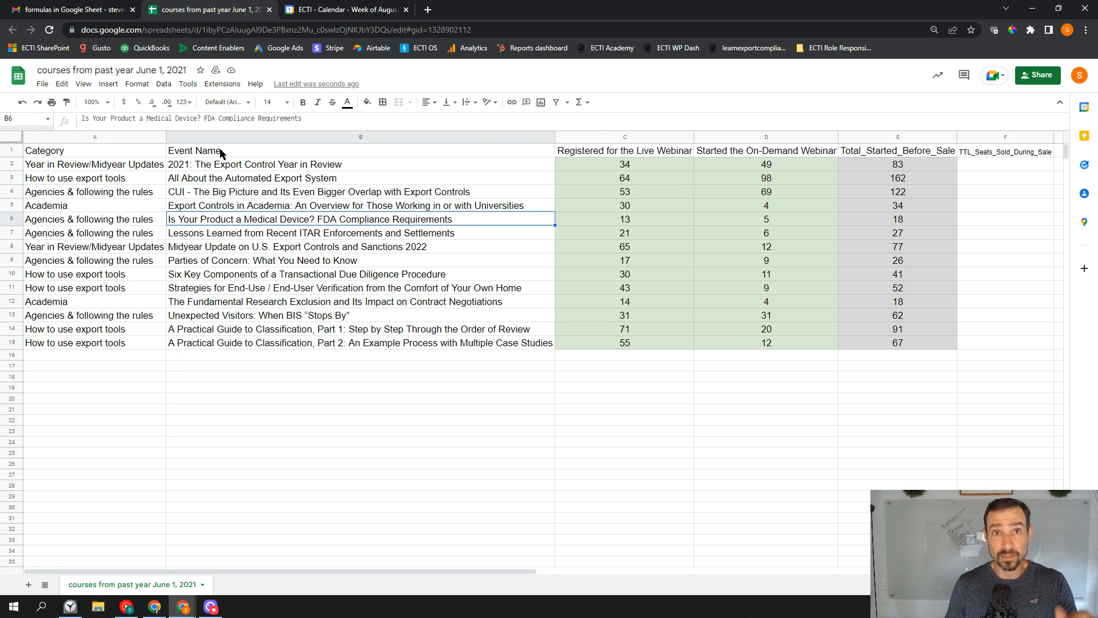
- Freeze the sheet up to row 1 and check that the header row stays in place
{"action": "left_click", "coordinate": [13, 151]}
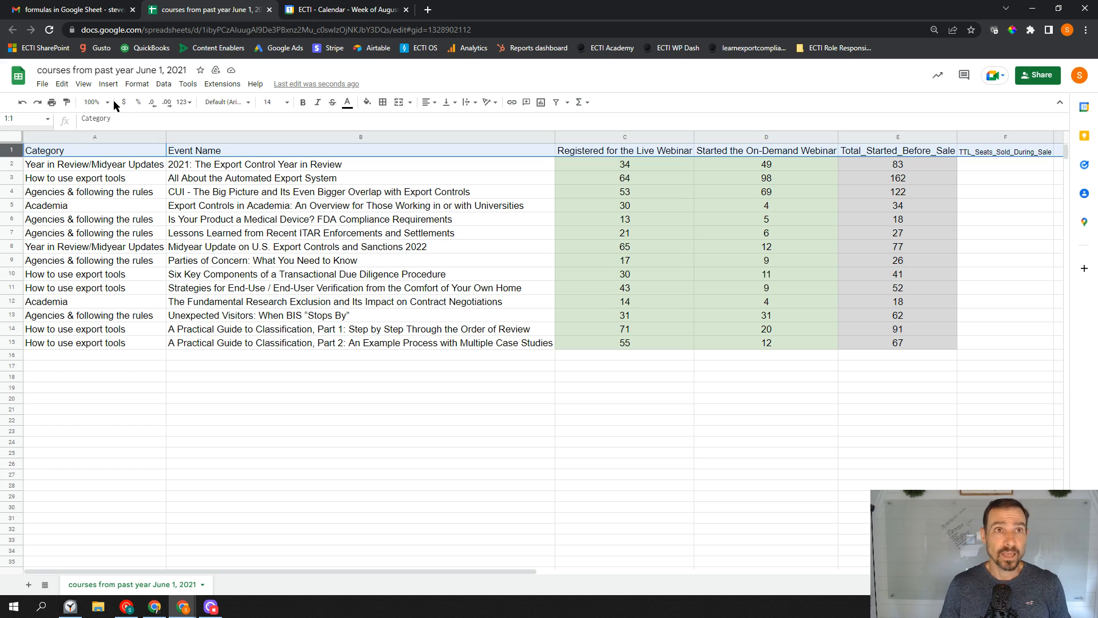
{"action": "left_click", "coordinate": [84, 87]}
{"action": "mouse_move", "coordinate": [91, 122]}
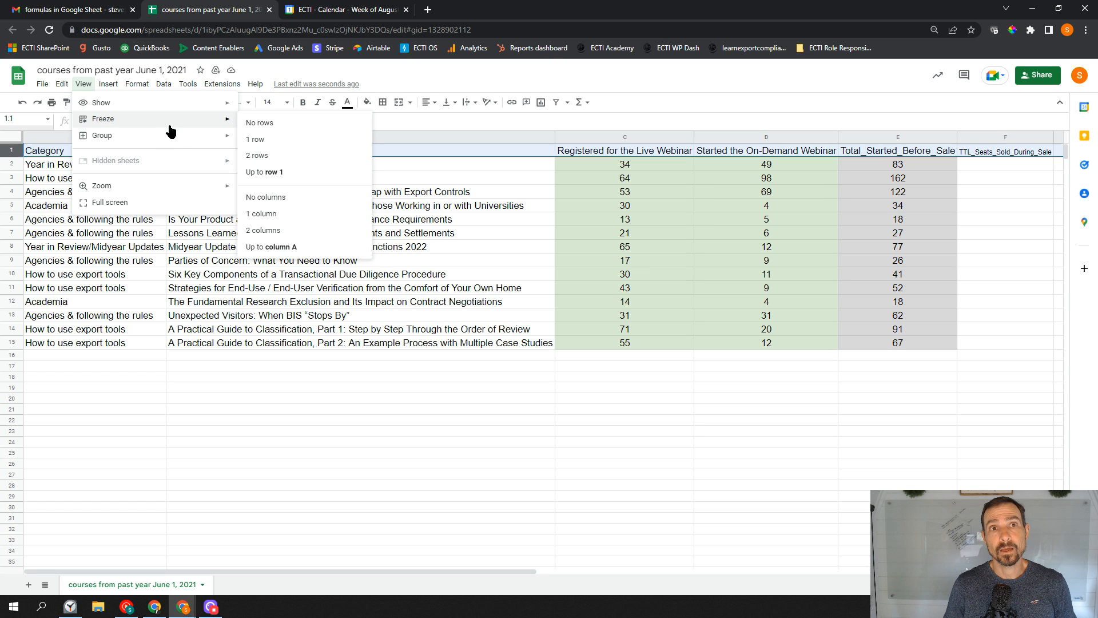
{"action": "left_click", "coordinate": [276, 172]}
{"action": "left_click", "coordinate": [280, 209]}
{"action": "scroll", "coordinate": [279, 211], "scroll_direction": "down", "scroll_amount": 4}
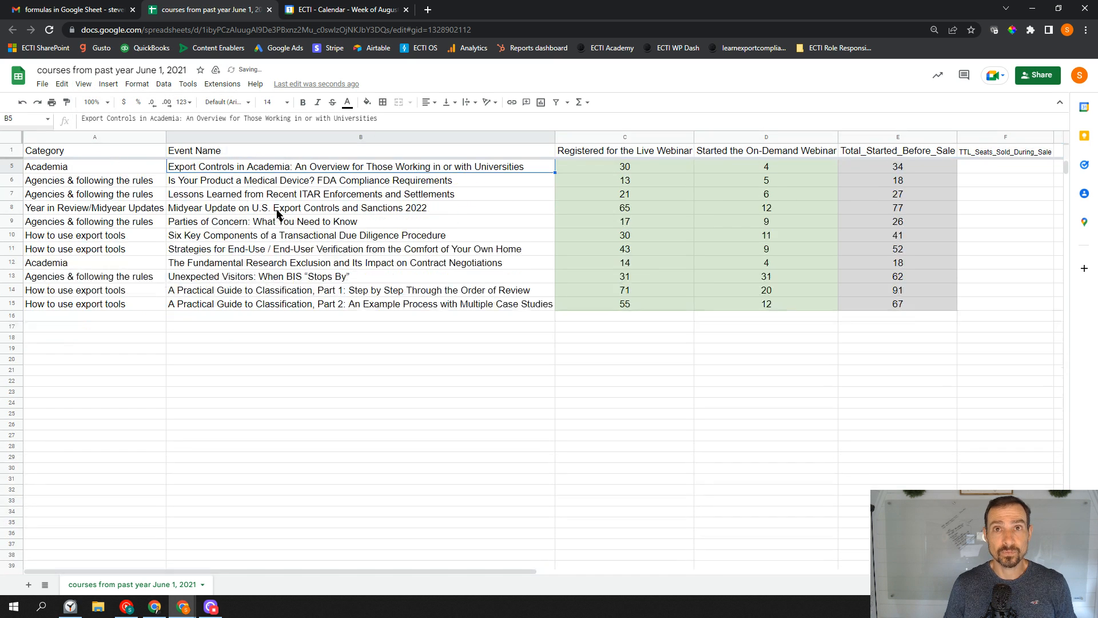
{"action": "scroll", "coordinate": [278, 213], "scroll_direction": "up", "scroll_amount": 1}
{"action": "scroll", "coordinate": [278, 214], "scroll_direction": "up", "scroll_amount": 4}
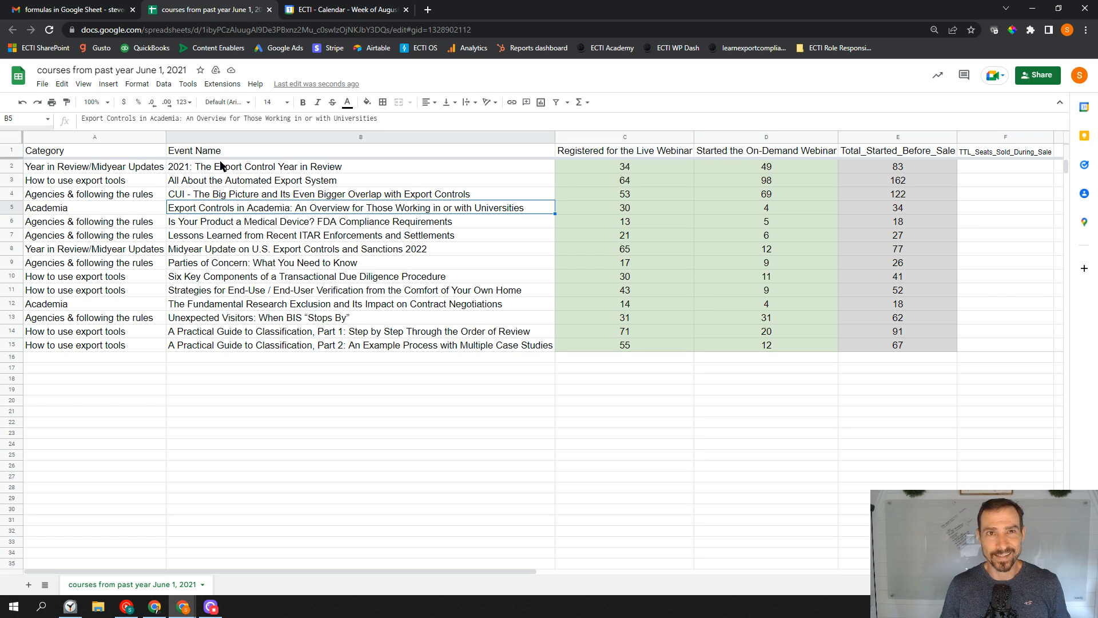
- Apply alternating colors to A1:F15 with the header option on and the default style with a green header and pale green bands
{"action": "left_click", "coordinate": [114, 171]}
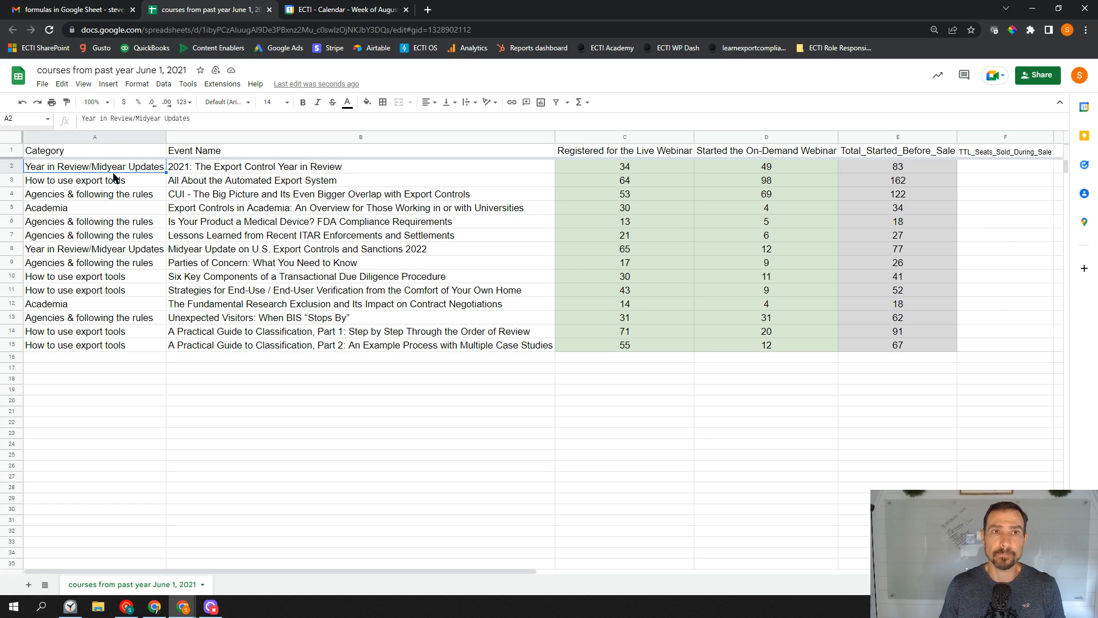
{"action": "left_click", "coordinate": [368, 104]}
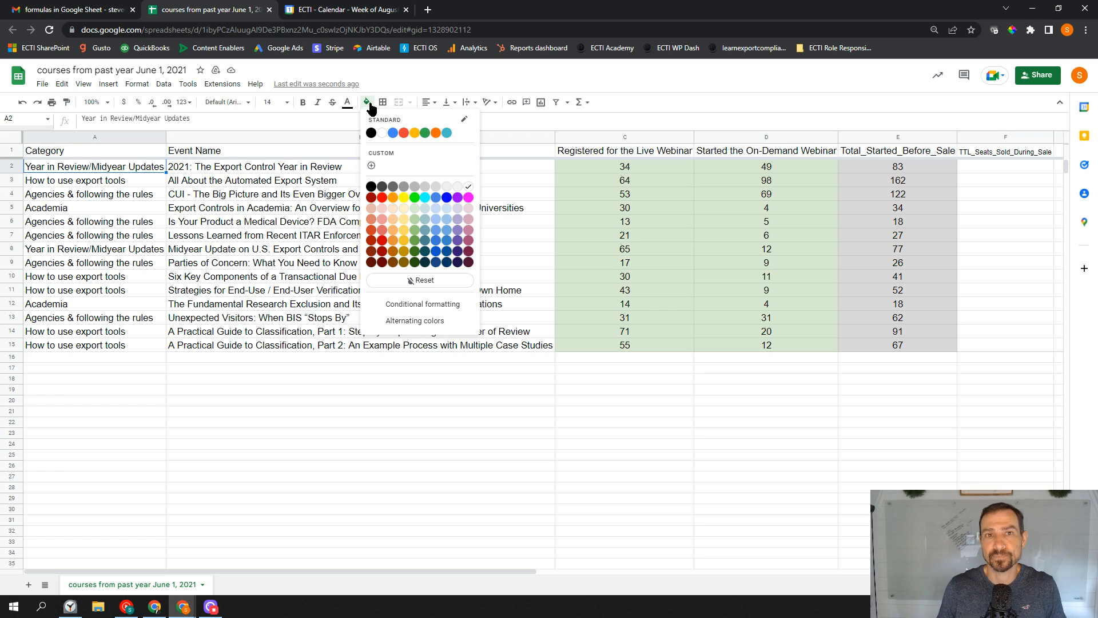
{"action": "left_click", "coordinate": [397, 322]}
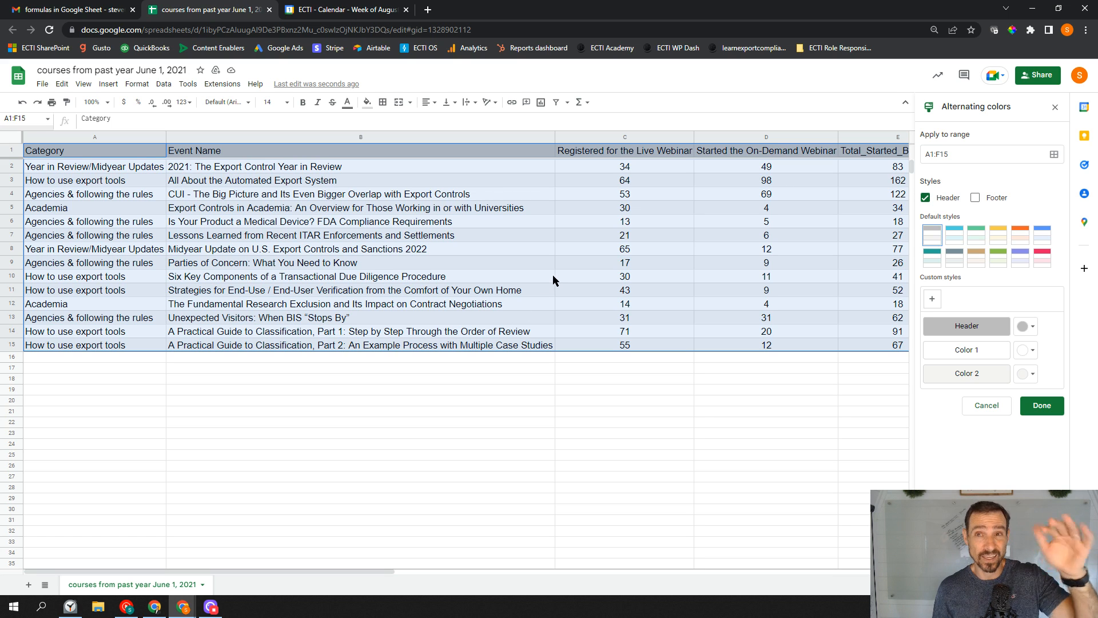
{"action": "left_click", "coordinate": [977, 243]}
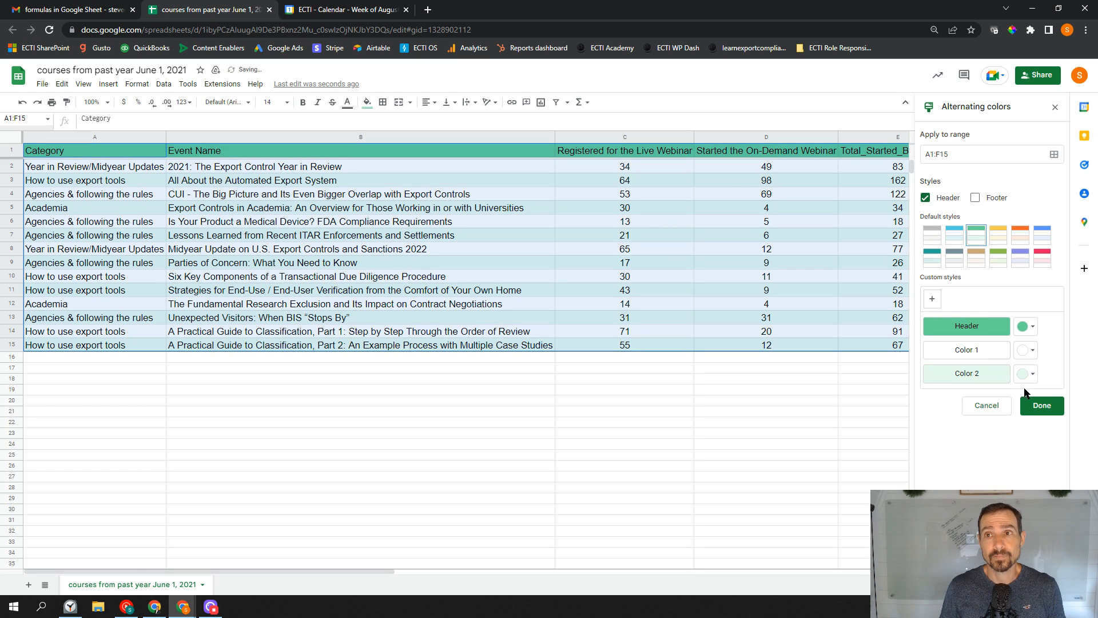
{"action": "left_click", "coordinate": [1040, 406]}
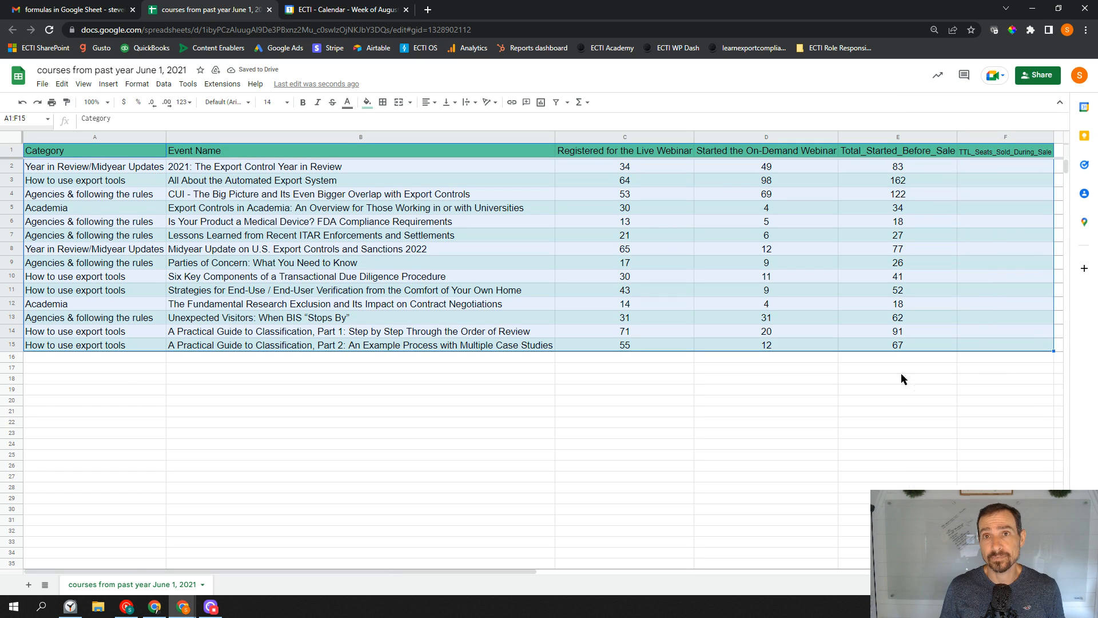
{"action": "left_click", "coordinate": [829, 332]}
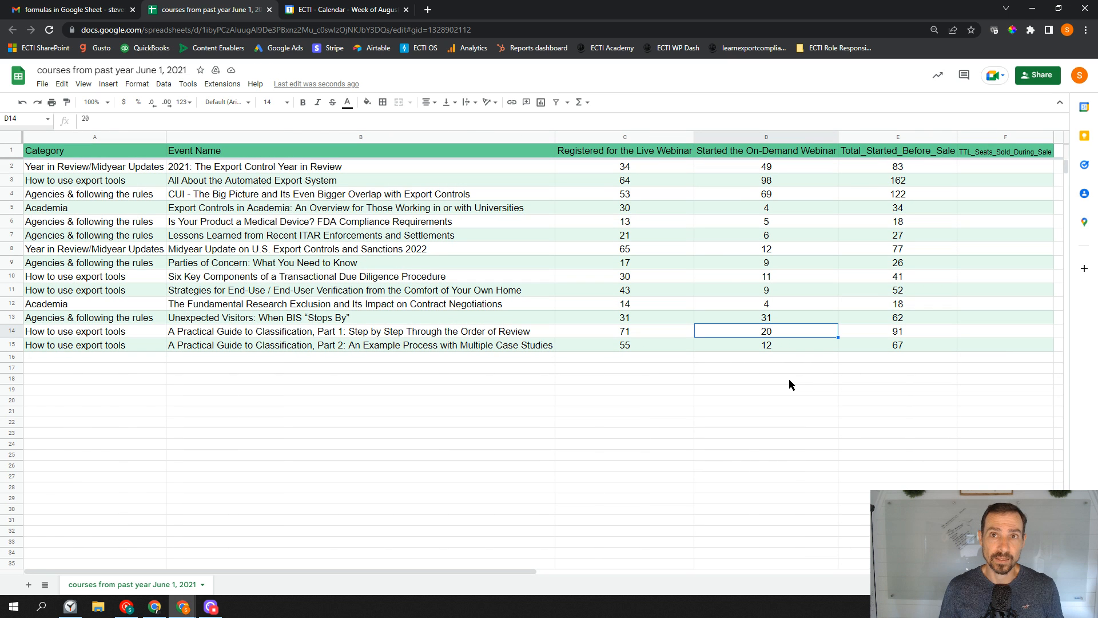
- Examine the unused columns beyond TTL_Seats_Sold_During_Sale, selecting column G and column H
{"action": "left_click", "coordinate": [776, 267]}
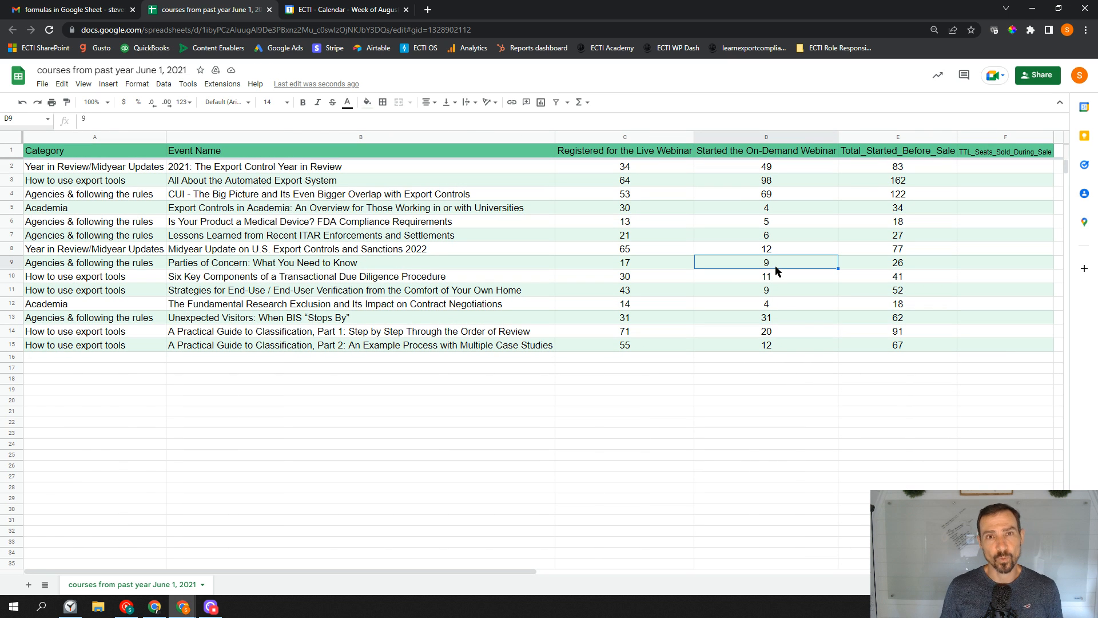
{"action": "left_click", "coordinate": [767, 157]}
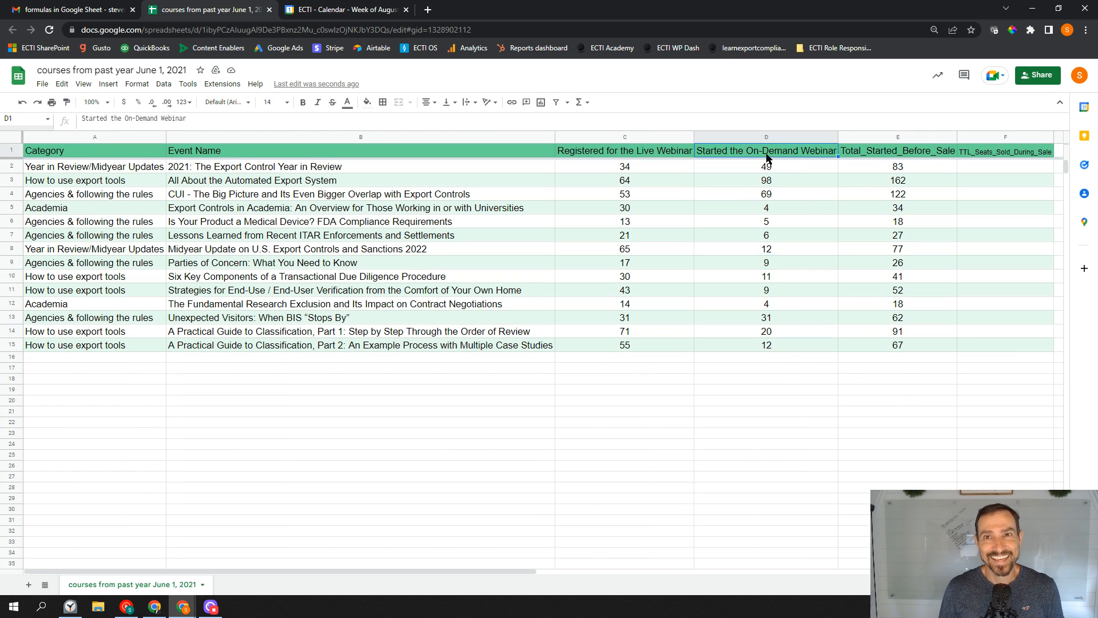
{"action": "key", "text": "Right"}
{"action": "key", "text": "Right"}
{"action": "key", "text": "Right"}
{"action": "key", "text": "Right"}
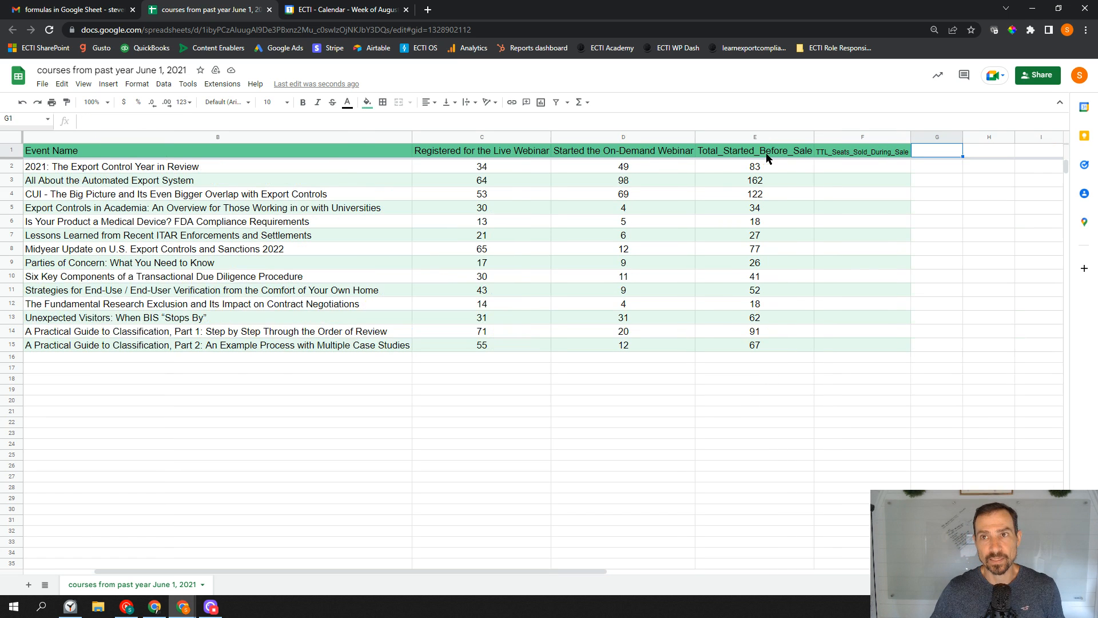
{"action": "key", "text": "Right"}
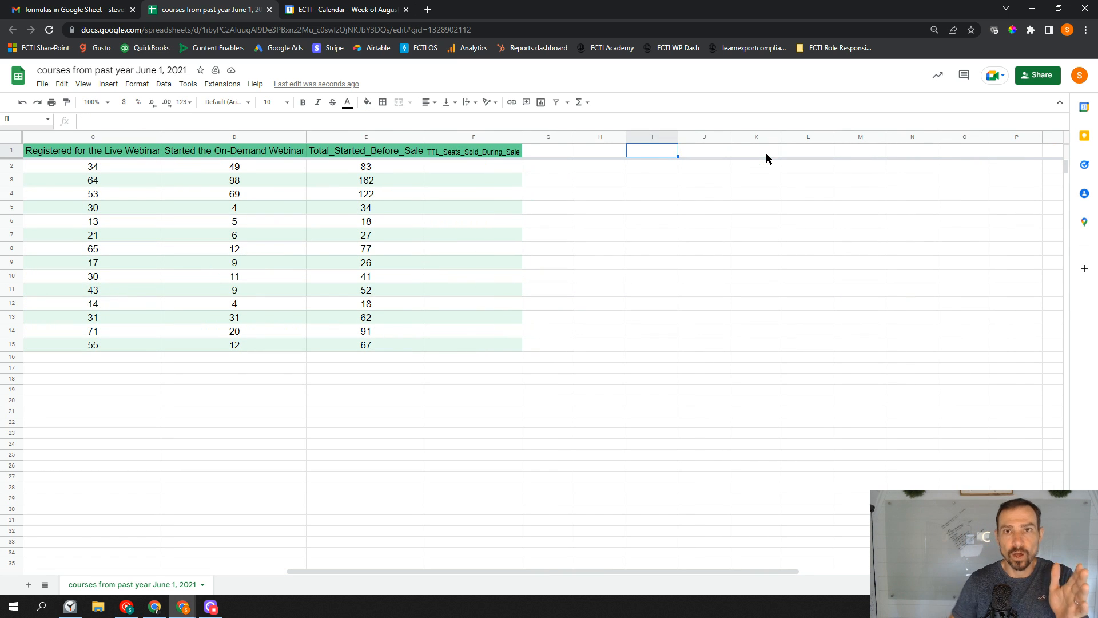
{"action": "left_click", "coordinate": [558, 138]}
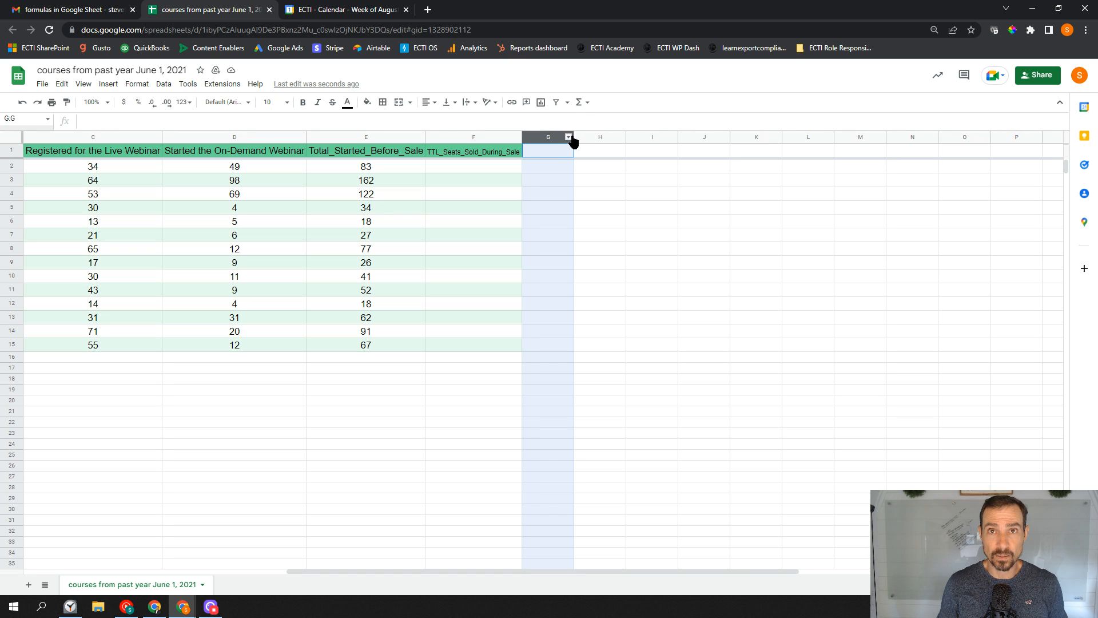
{"action": "left_click", "coordinate": [598, 138]}
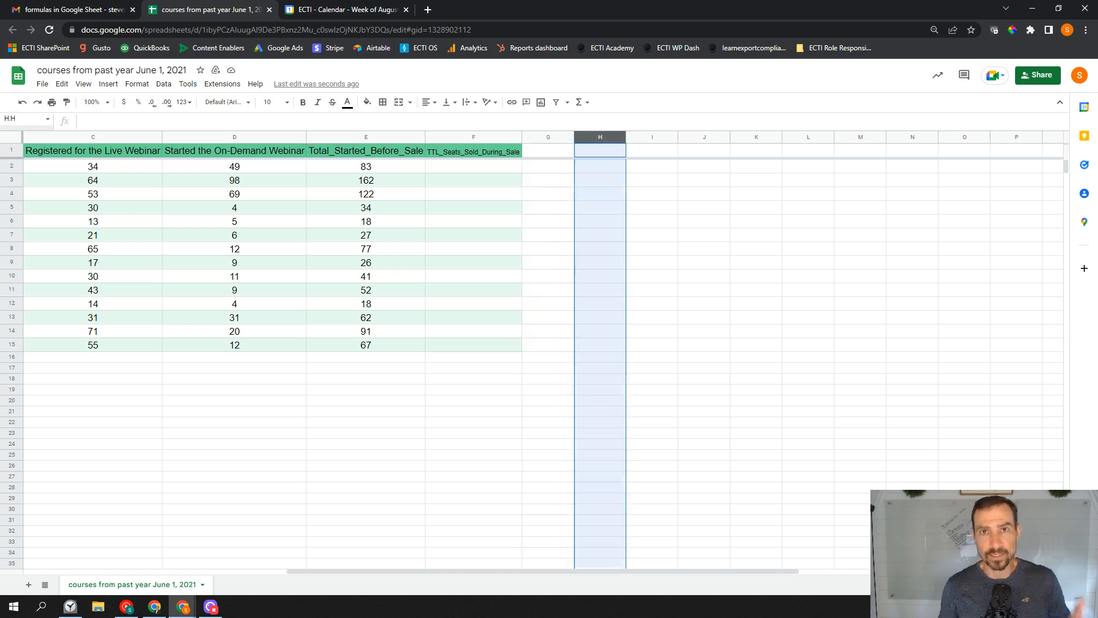
- Delete the unused columns G through Z and check that row 8 ends at column F
{"action": "left_click", "coordinate": [538, 138]}
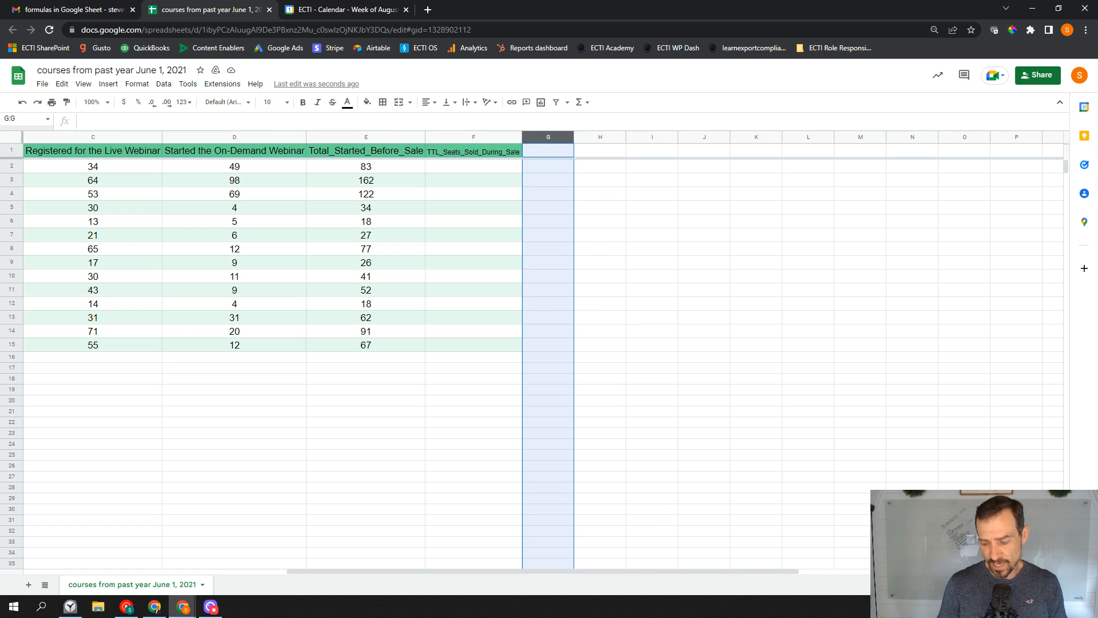
{"action": "key", "text": "shift+Right"}
{"action": "key", "text": "shift+Right"}
{"action": "key", "text": "ctrl+shift+Right"}
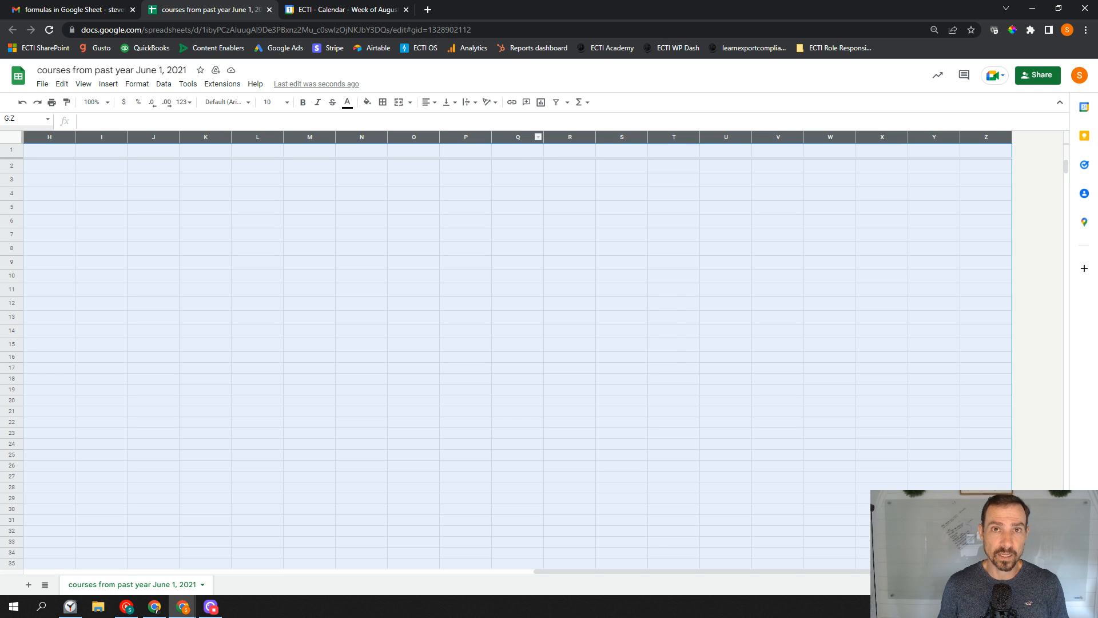
{"action": "right_click", "coordinate": [510, 138]}
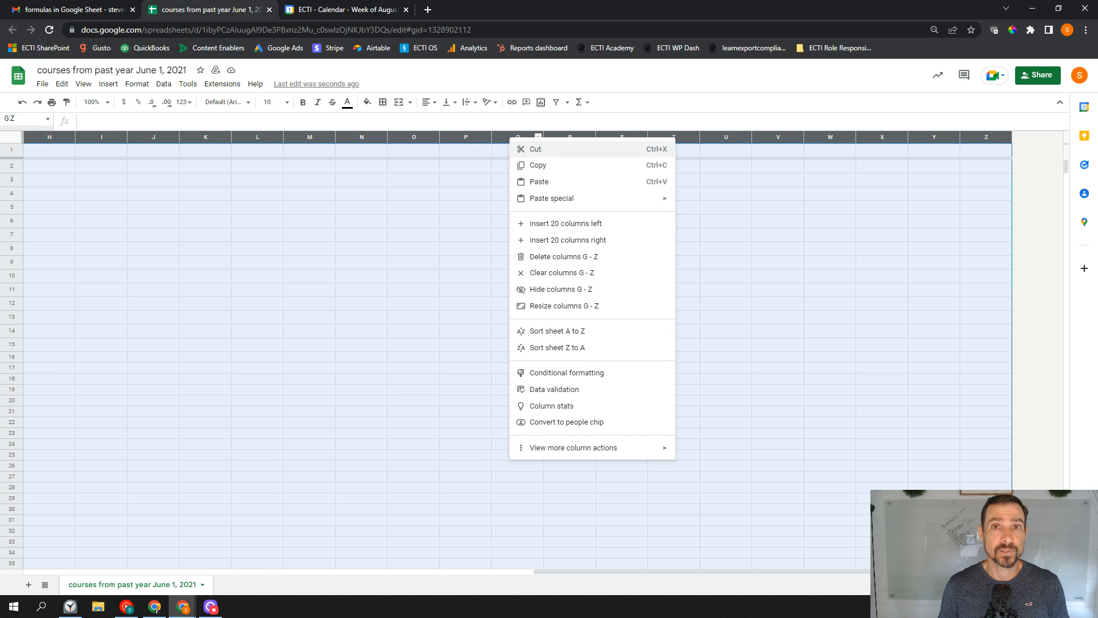
{"action": "left_click", "coordinate": [525, 258]}
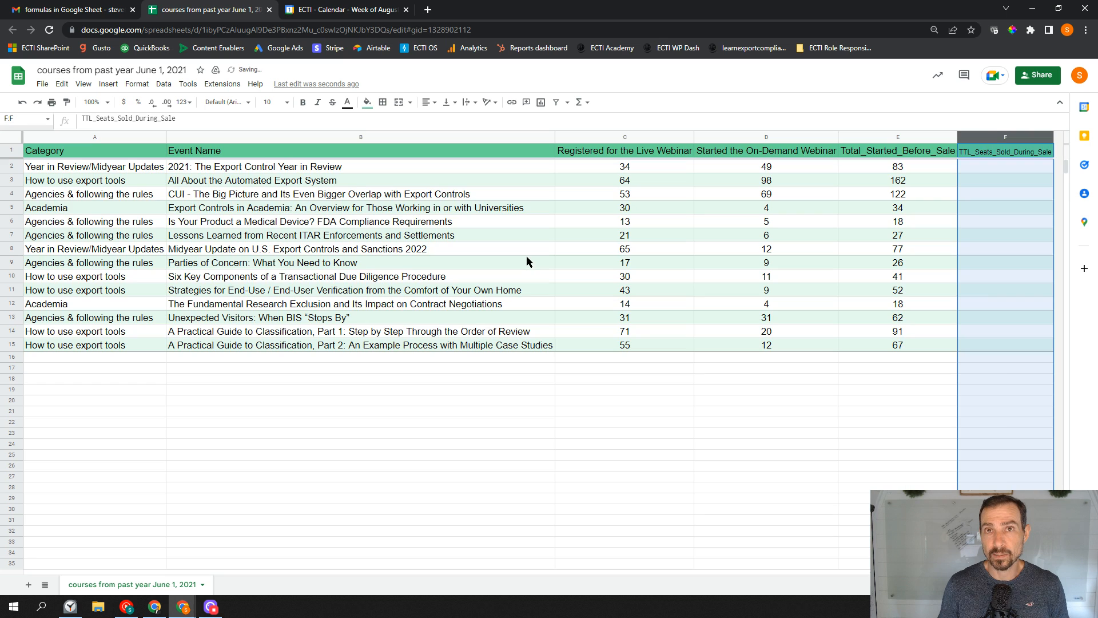
{"action": "left_click", "coordinate": [538, 255]}
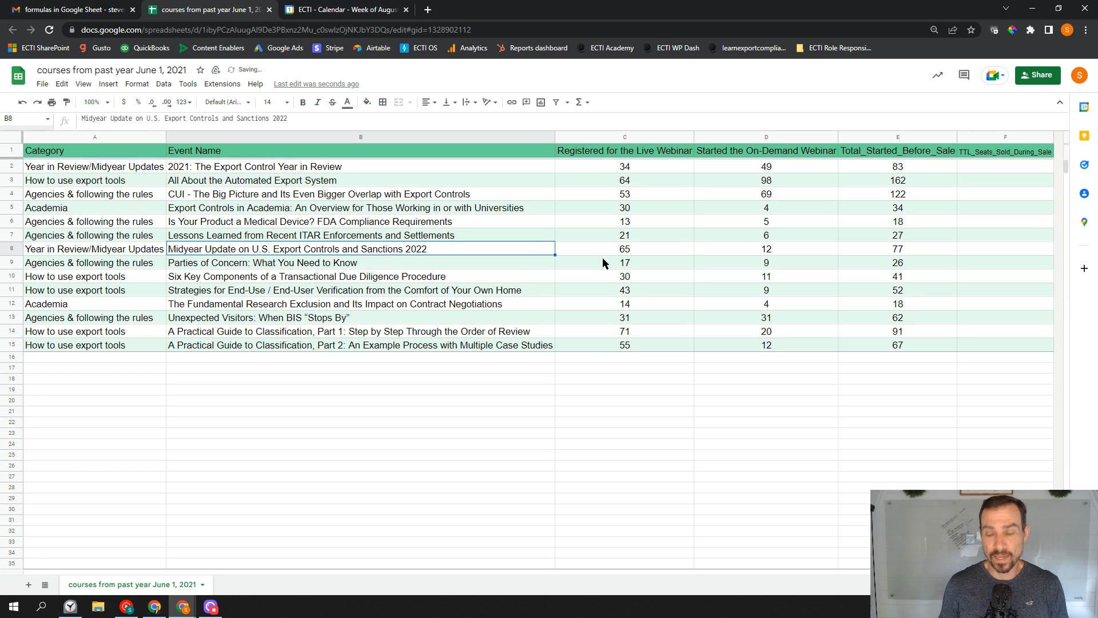
{"action": "key", "text": "Right"}
{"action": "key", "text": "Right"}
{"action": "key", "text": "Right"}
{"action": "key", "text": "Right"}
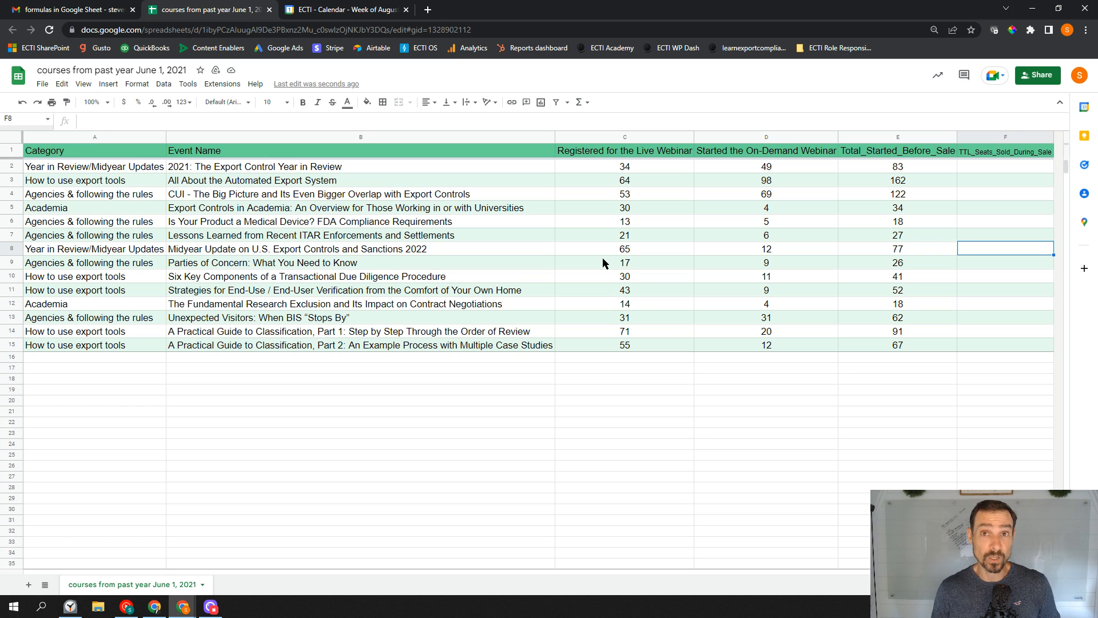
{"action": "left_click", "coordinate": [531, 287]}
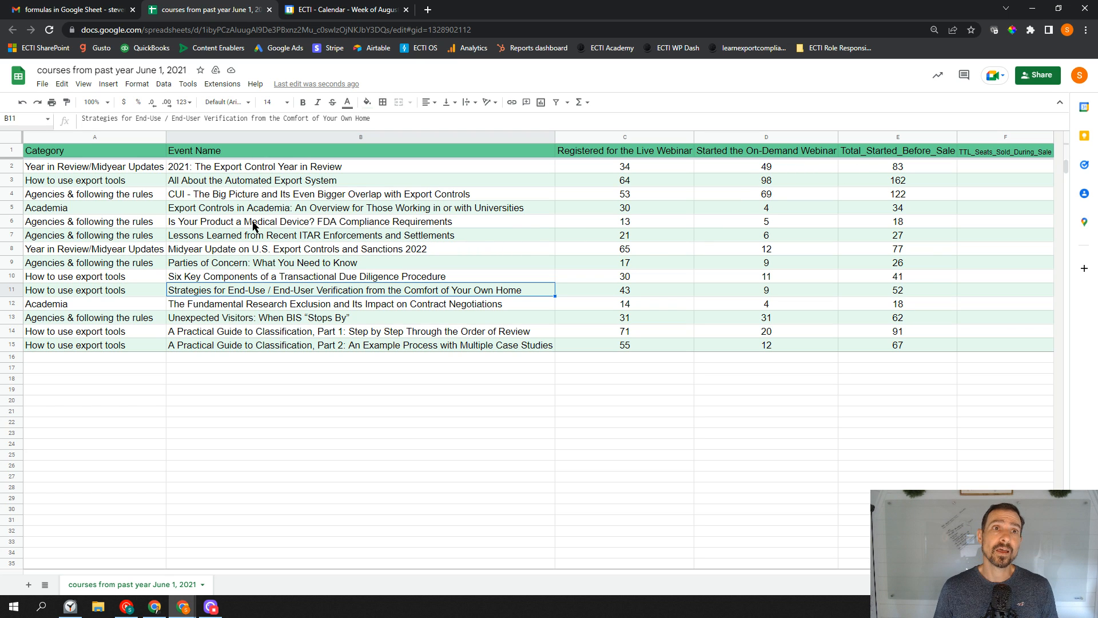
{"action": "left_click", "coordinate": [11, 138]}
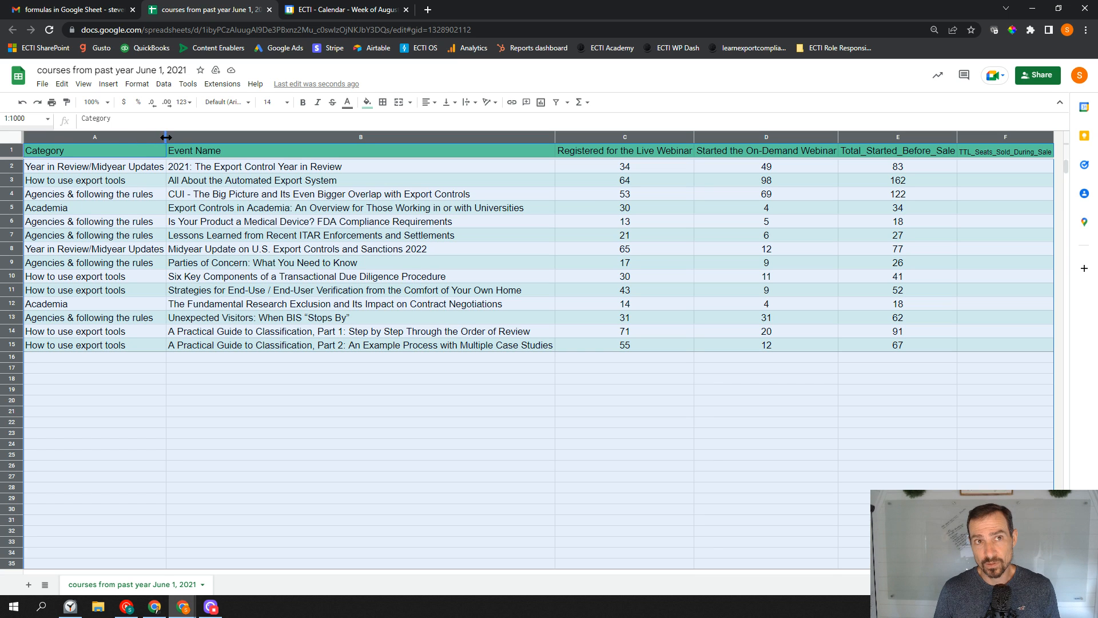
{"action": "left_click", "coordinate": [198, 209]}
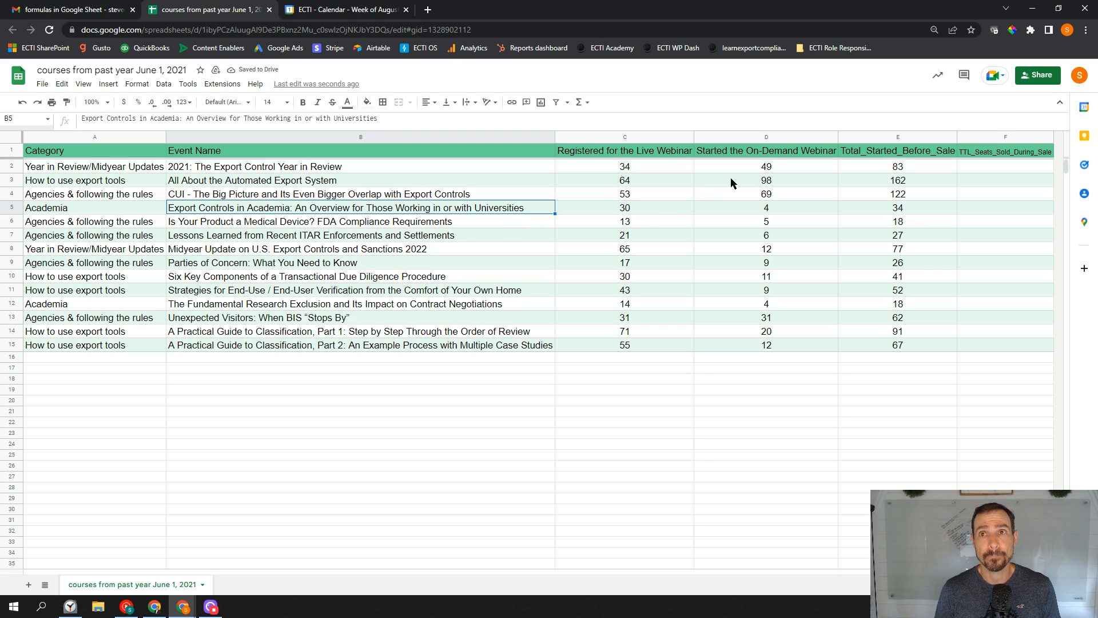
- Inspect the SUM formula behind the first Total_Started_Before_Sale value in E2 and leave it as it is
{"action": "left_click", "coordinate": [864, 164]}
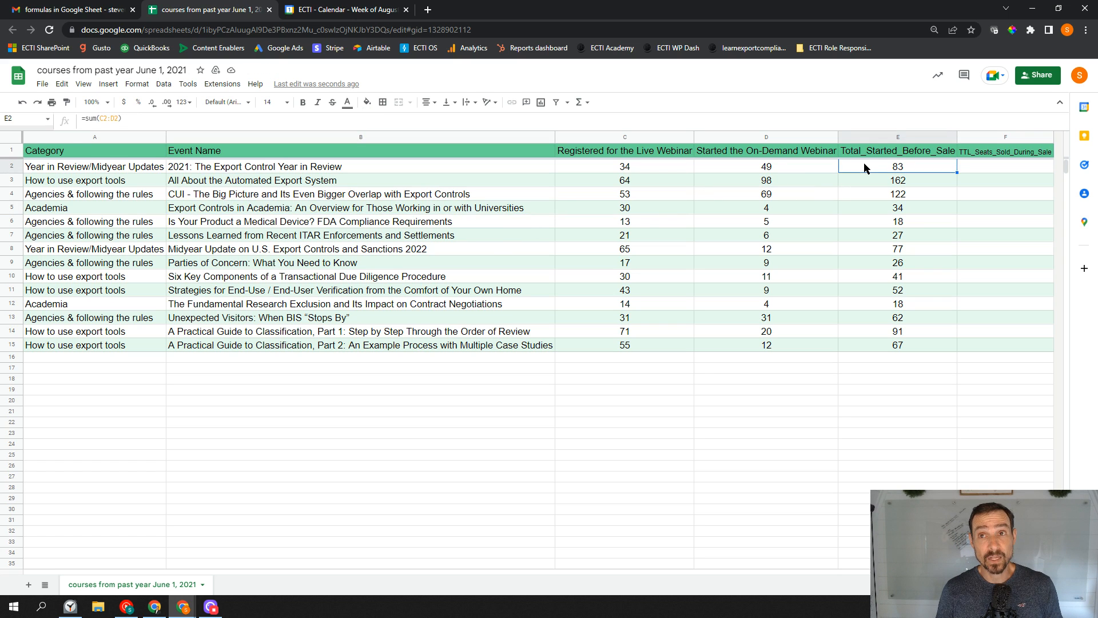
{"action": "double_click", "coordinate": [865, 164]}
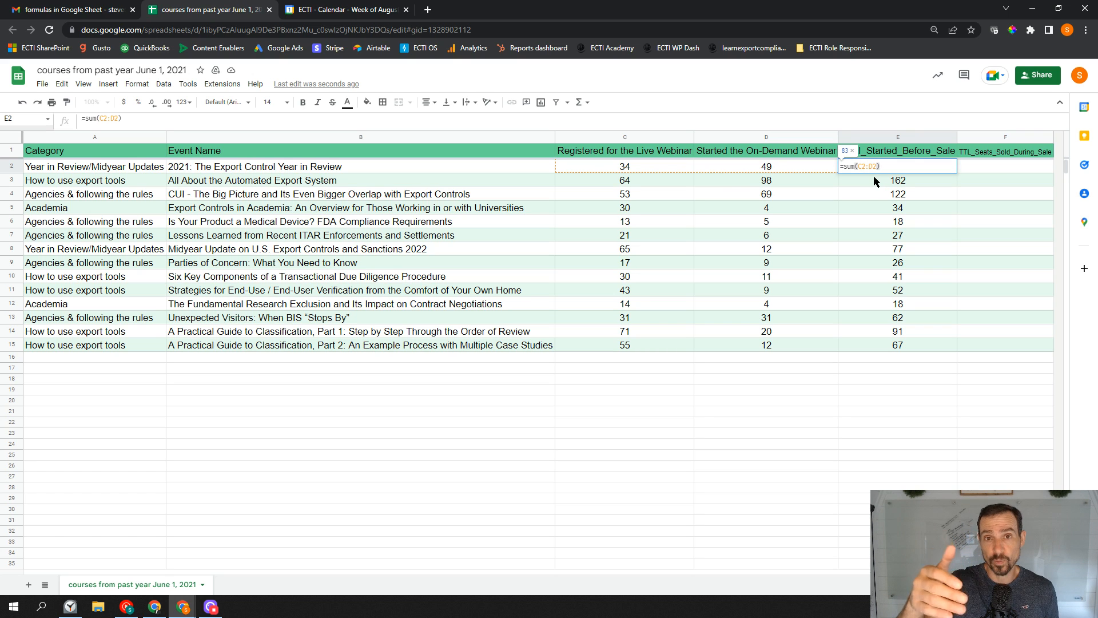
{"action": "left_click", "coordinate": [870, 206]}
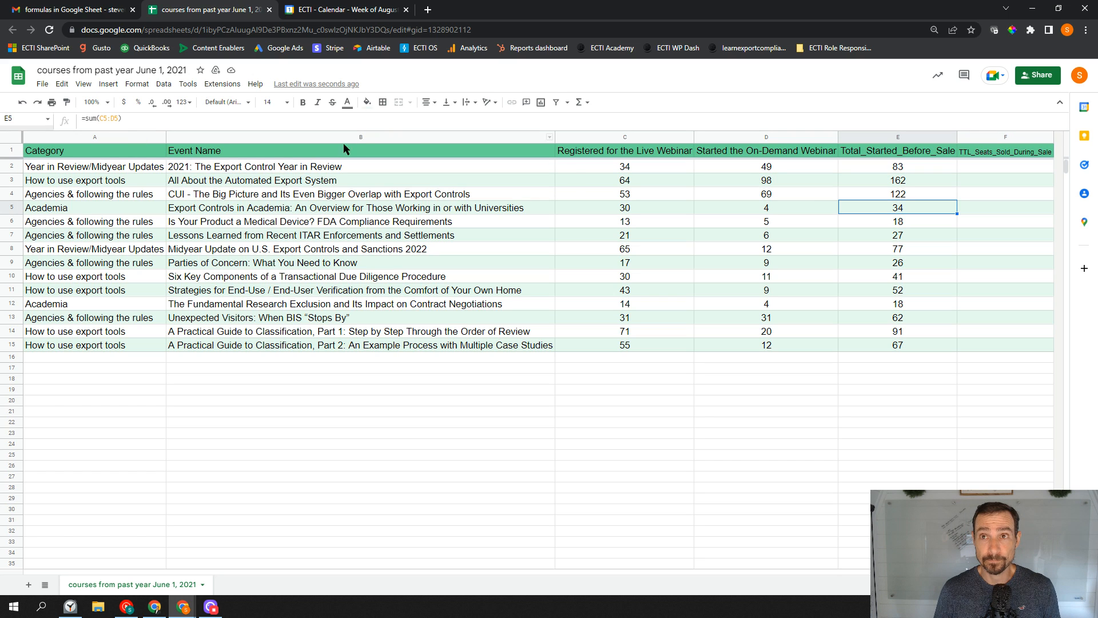
{"action": "left_click", "coordinate": [860, 166]}
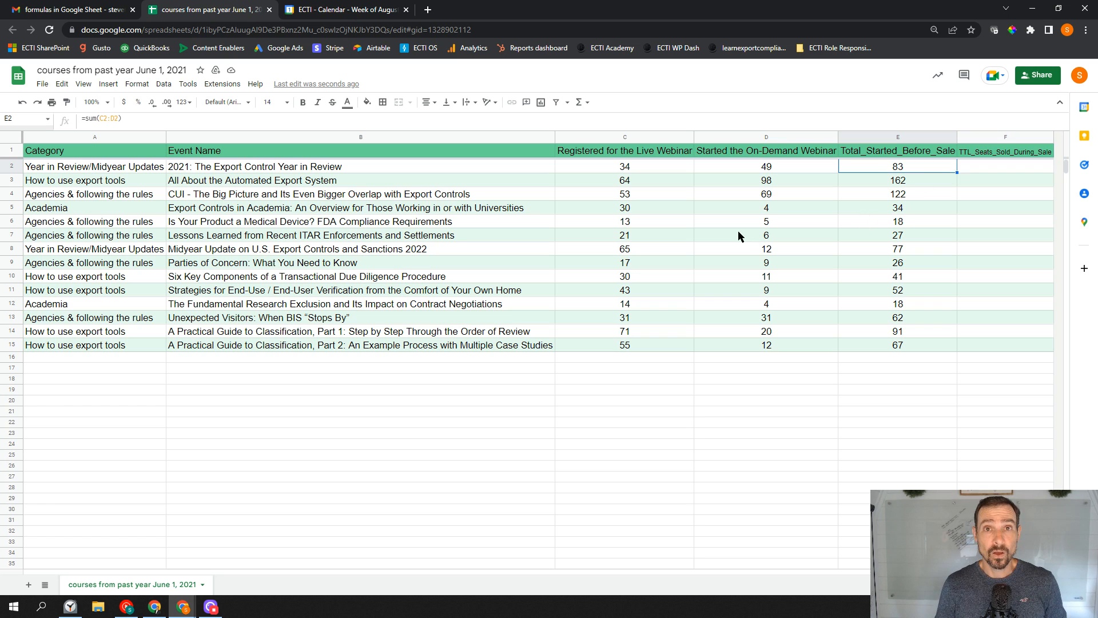
- Review the alternating colors settings for A1:F15 and close them without changing the style
{"action": "left_click", "coordinate": [407, 181]}
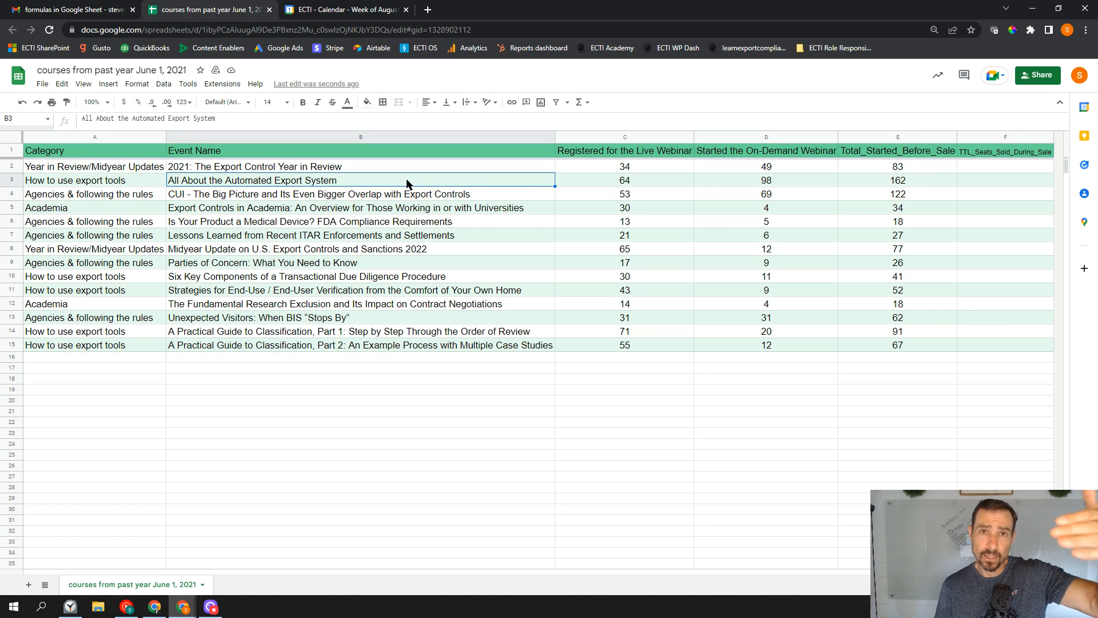
{"action": "left_click", "coordinate": [369, 104]}
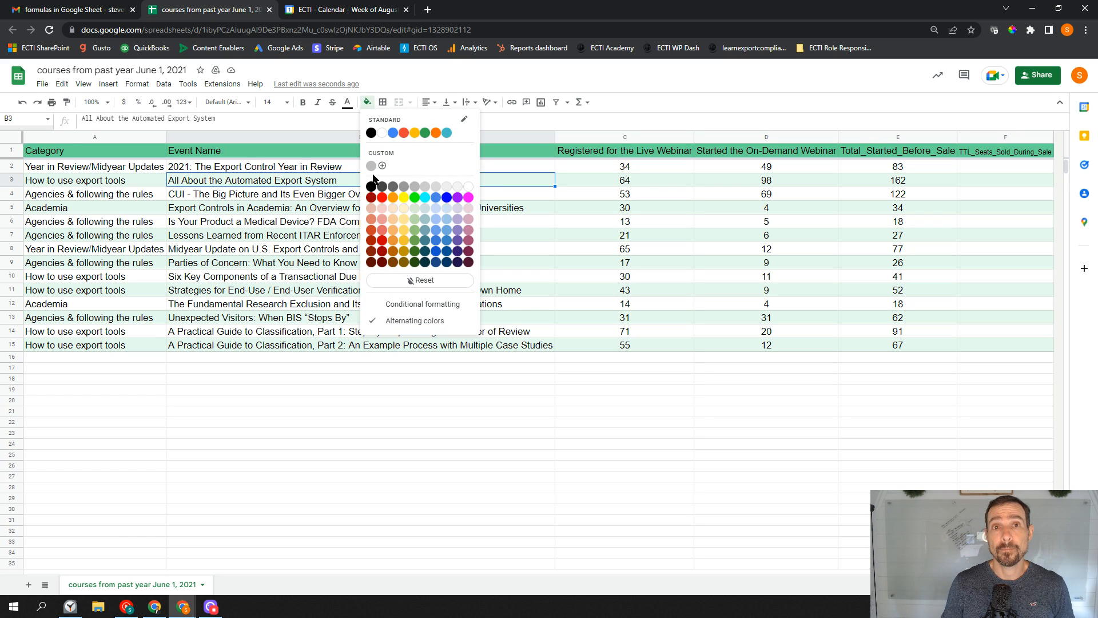
{"action": "left_click", "coordinate": [413, 322]}
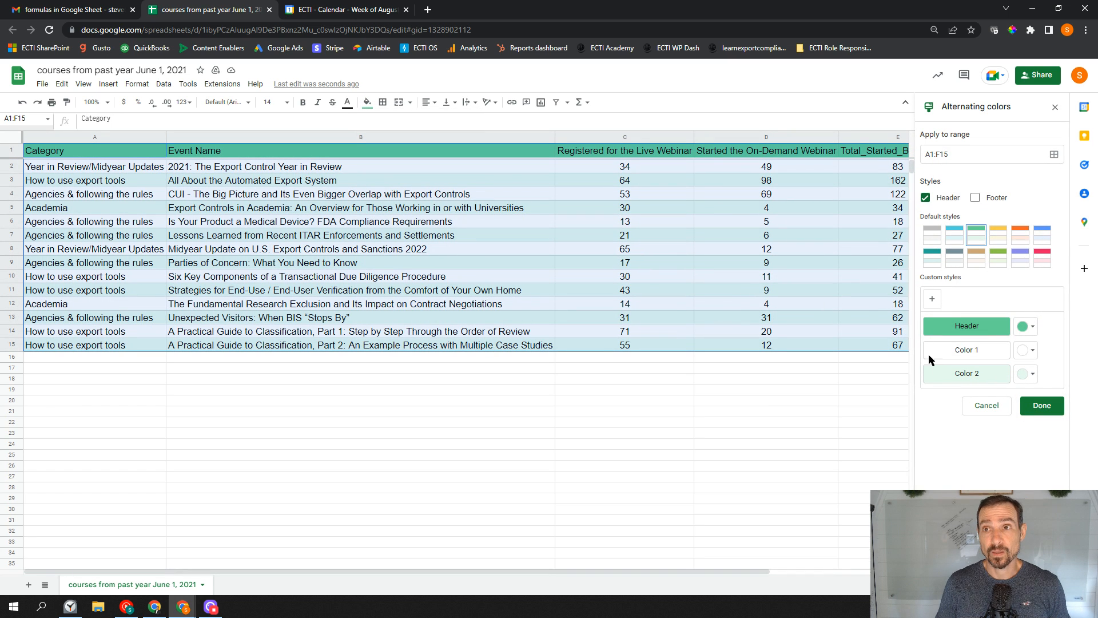
{"action": "left_click", "coordinate": [1052, 406]}
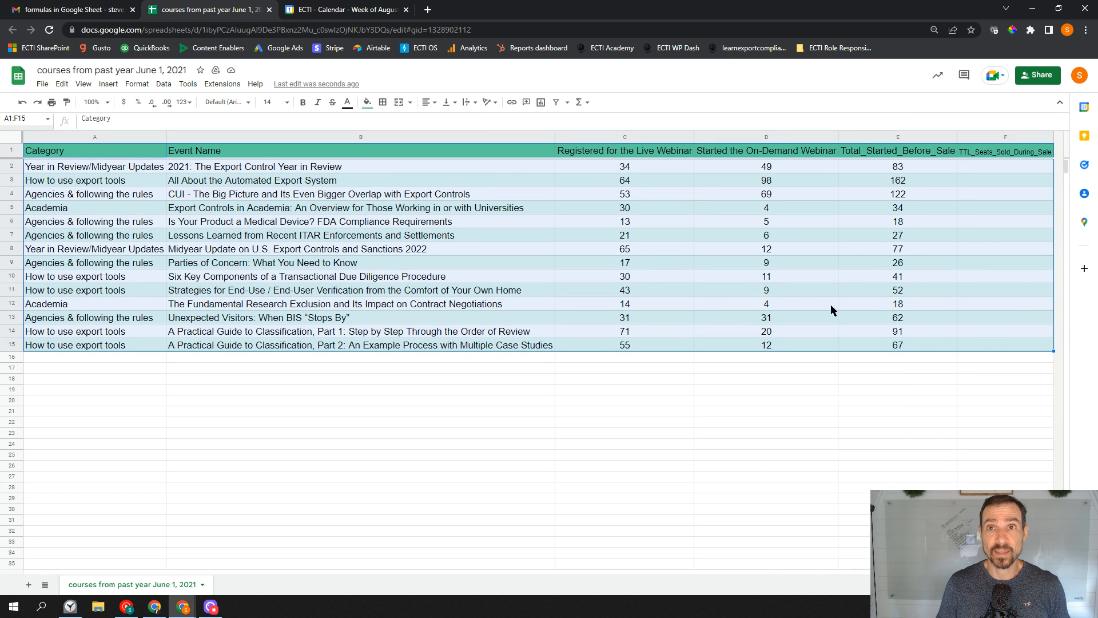
{"action": "left_click", "coordinate": [802, 293]}
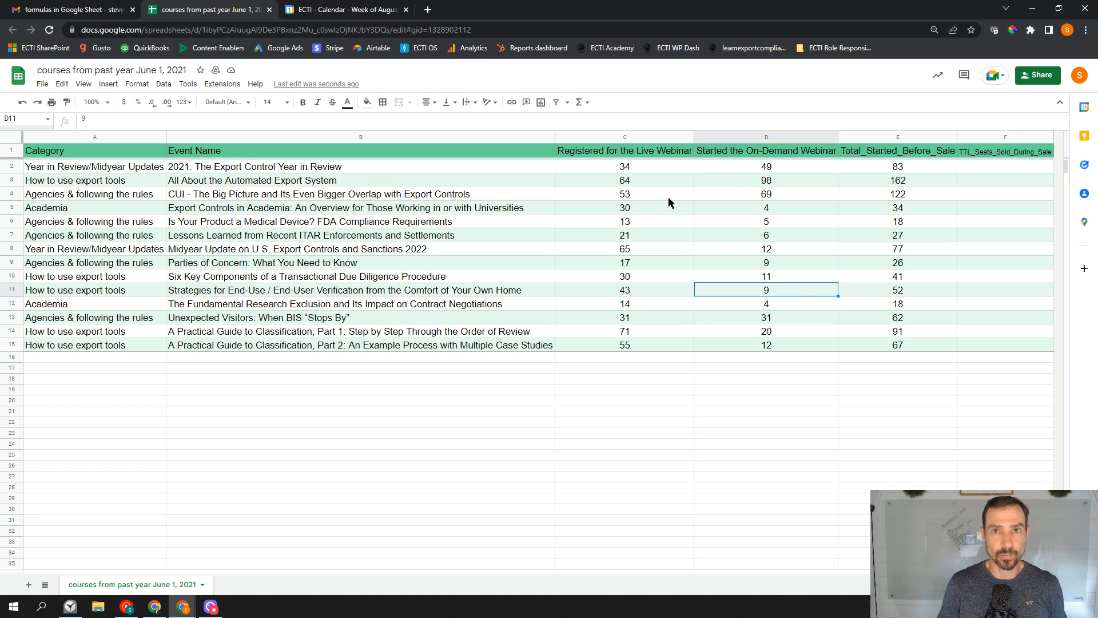
- Shade the live and on-demand webinar registration values in C2:D15 with a light green fill
{"action": "left_click_drag", "start_coordinate": [654, 167], "coordinate": [742, 346]}
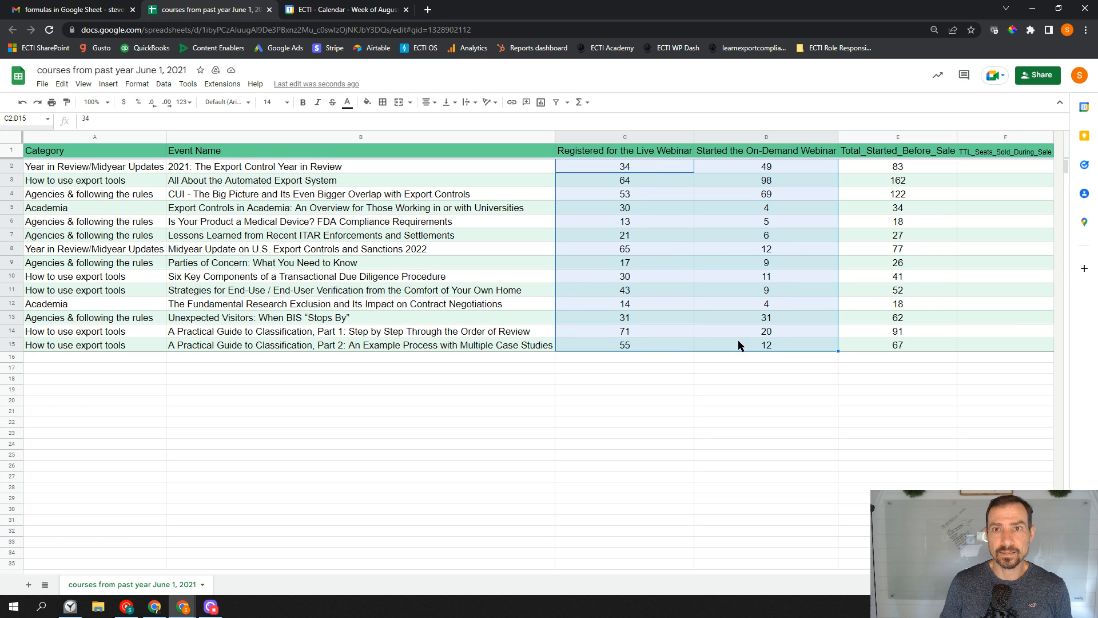
{"action": "left_click", "coordinate": [368, 102]}
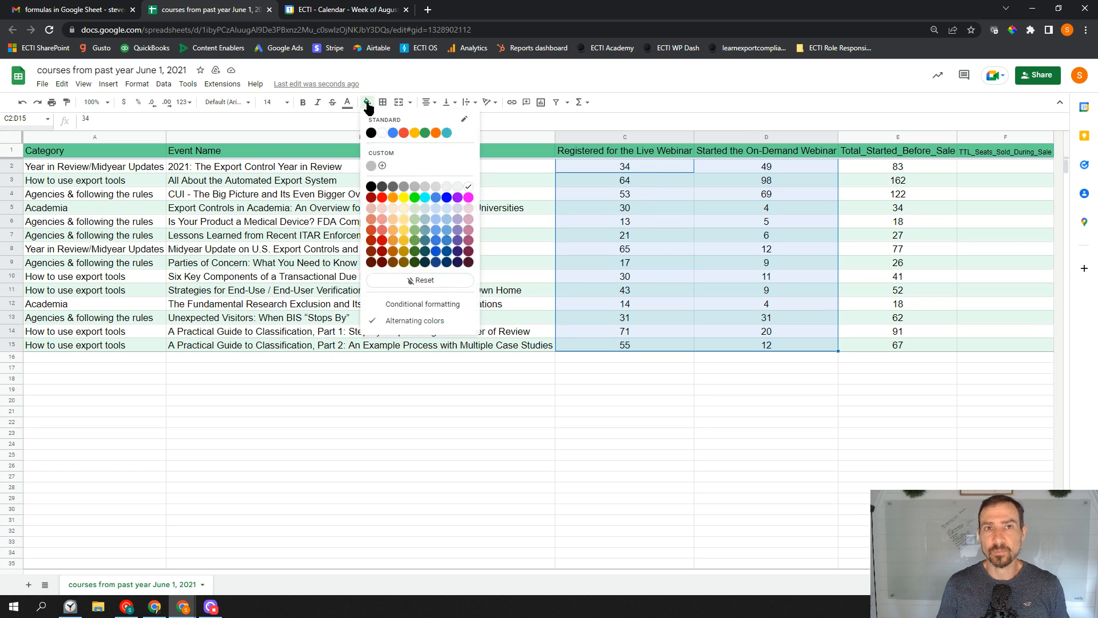
{"action": "left_click", "coordinate": [415, 218]}
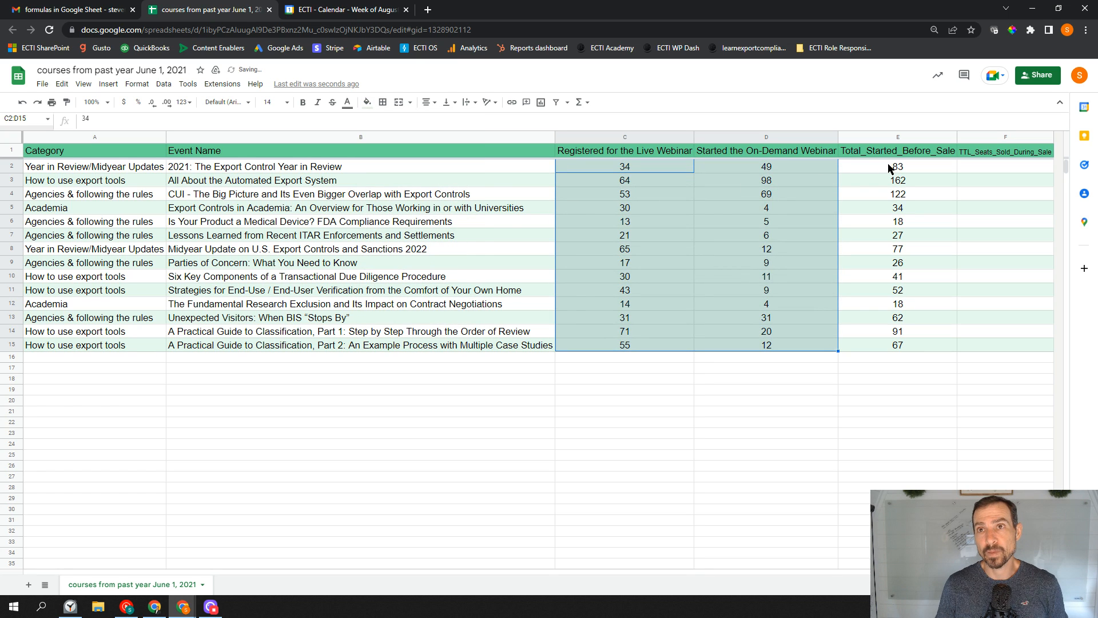
- Shade the Total_Started_Before_Sale values in E2:E15 with a grey fill
{"action": "left_click_drag", "start_coordinate": [893, 166], "coordinate": [893, 345]}
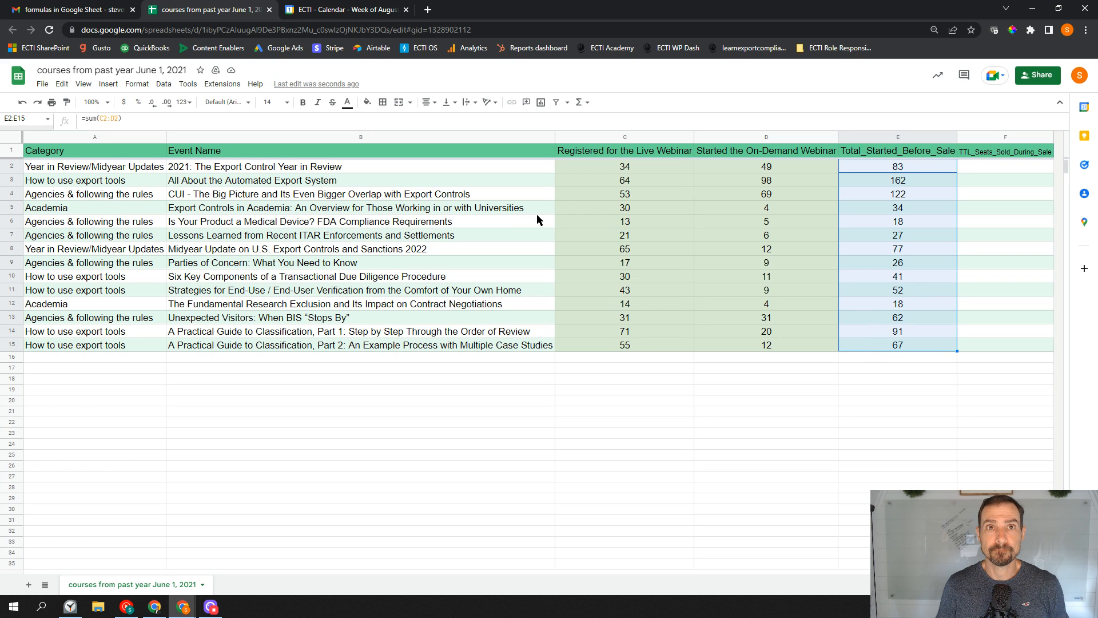
{"action": "left_click", "coordinate": [367, 102]}
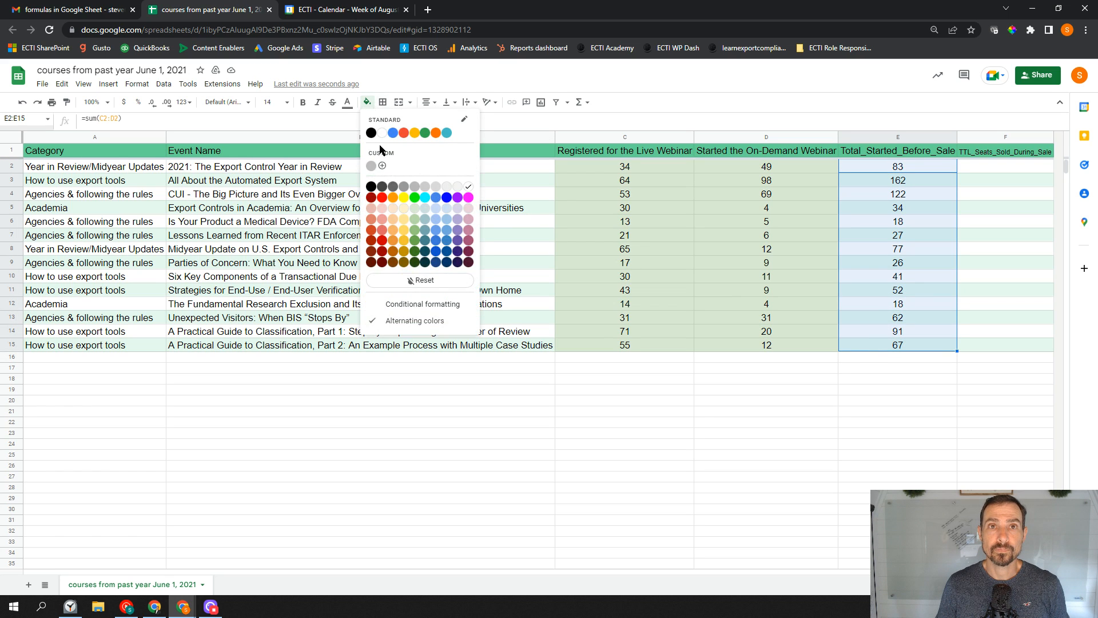
{"action": "left_click", "coordinate": [426, 186]}
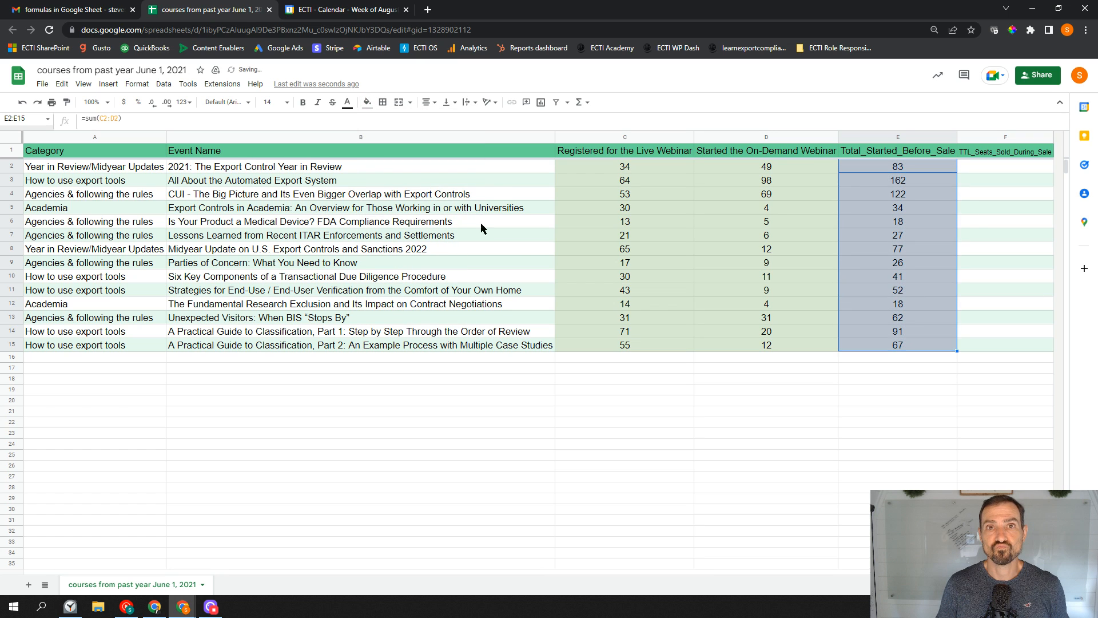
{"action": "left_click", "coordinate": [471, 229]}
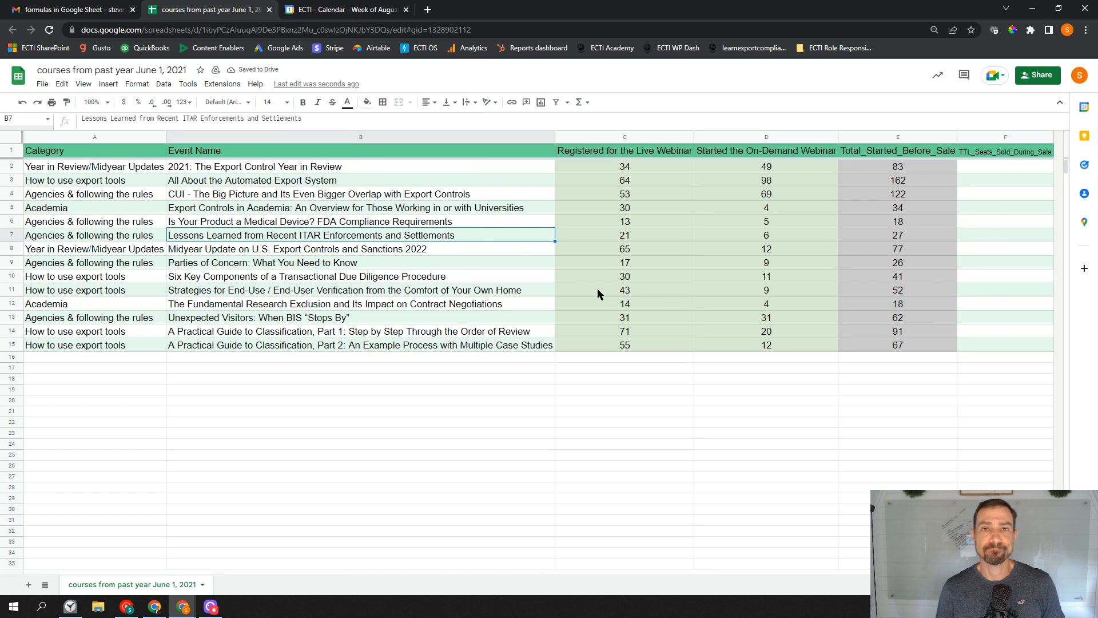